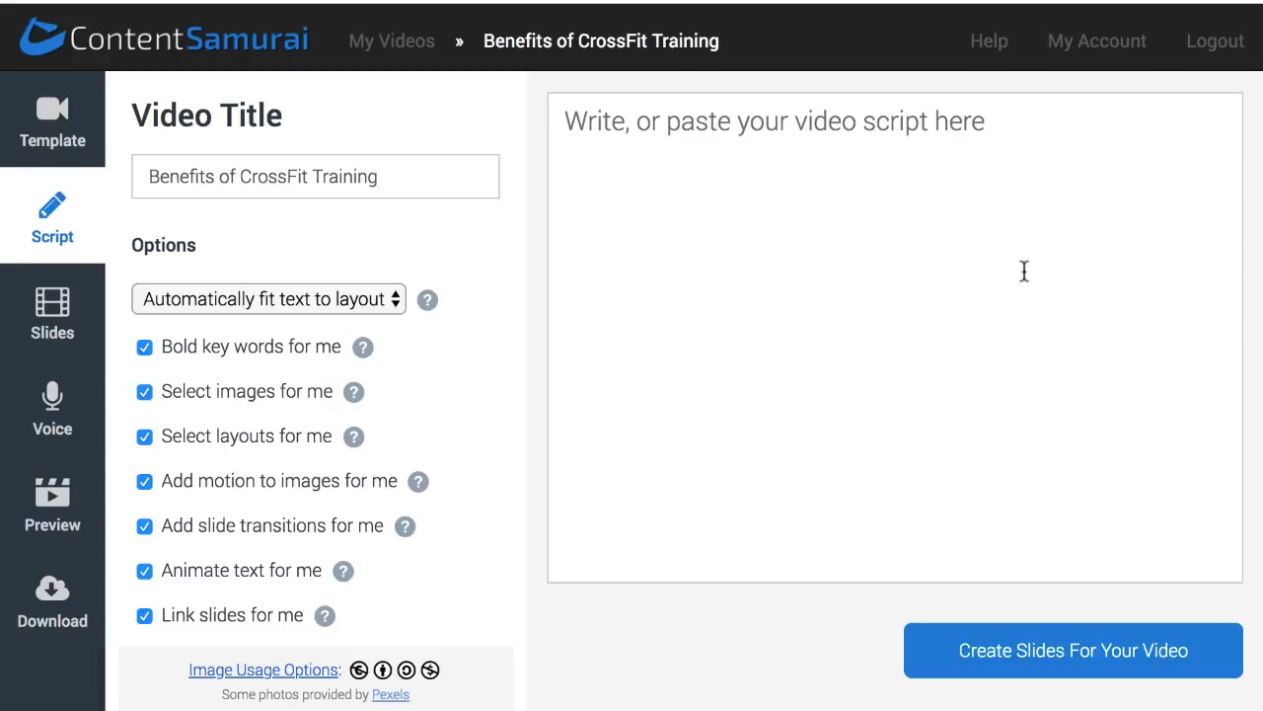
Step: Copy the CrossFit script body from the text document
{"action": "key", "text": "super+Tab"}
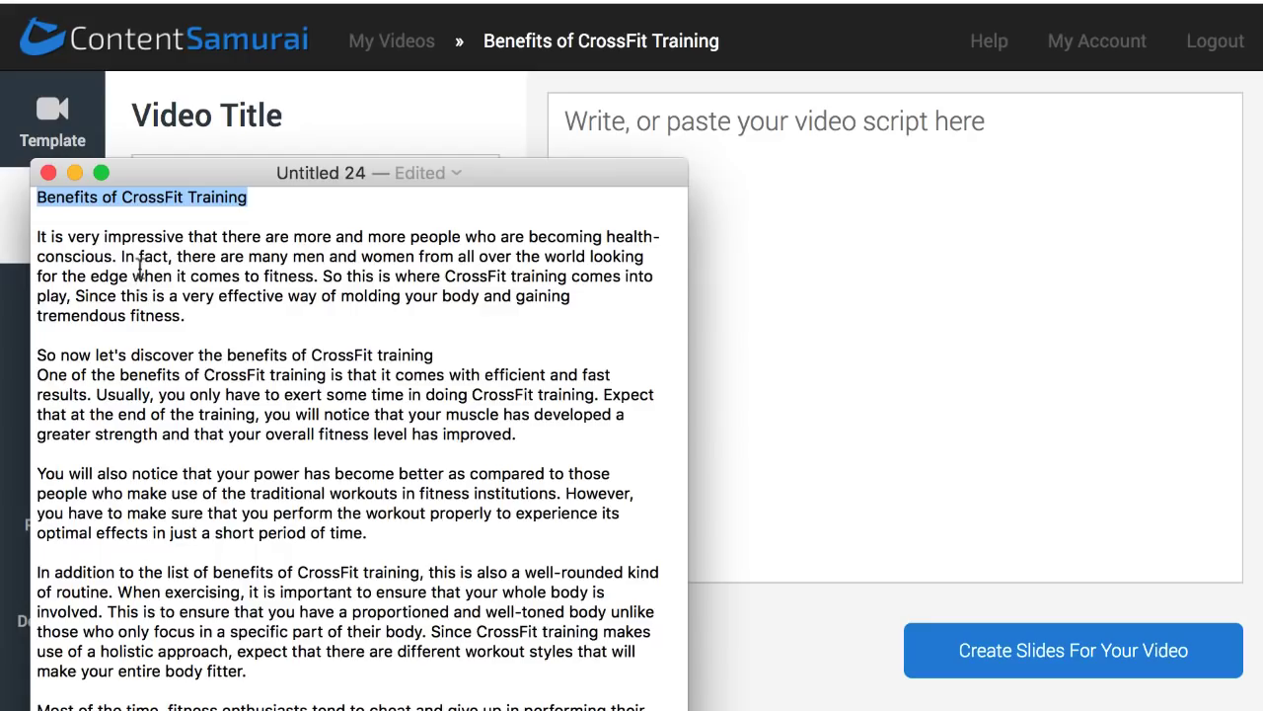
{"action": "left_click_drag", "start_coordinate": [36, 237], "coordinate": [733, 463]}
{"action": "key", "text": "super+Tab"}
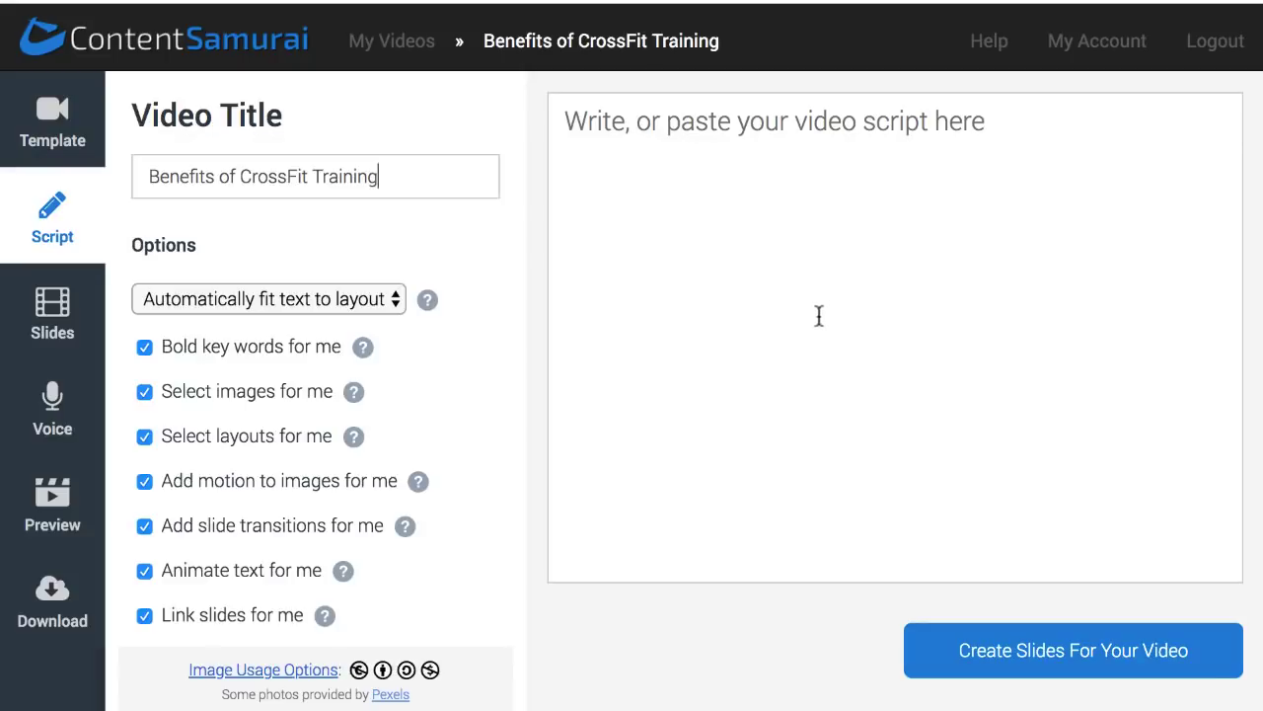
Step: Paste the script into the empty script box and generate the slides from it
{"action": "left_click", "coordinate": [665, 184]}
{"action": "key", "text": "super+v"}
{"action": "scroll", "coordinate": [714, 306], "scroll_direction": "up", "scroll_amount": 15}
{"action": "scroll", "coordinate": [715, 306], "scroll_direction": "up", "scroll_amount": 10}
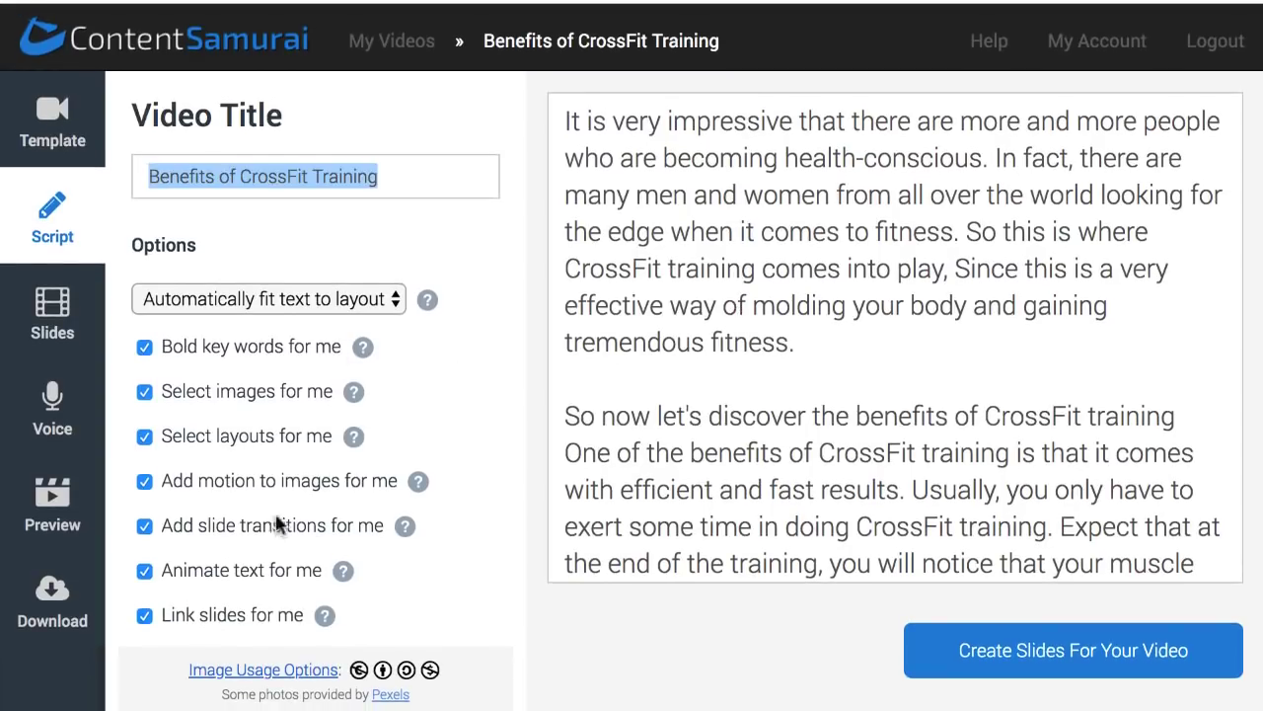
{"action": "key", "text": "shift+Tab"}
{"action": "left_click", "coordinate": [985, 656]}
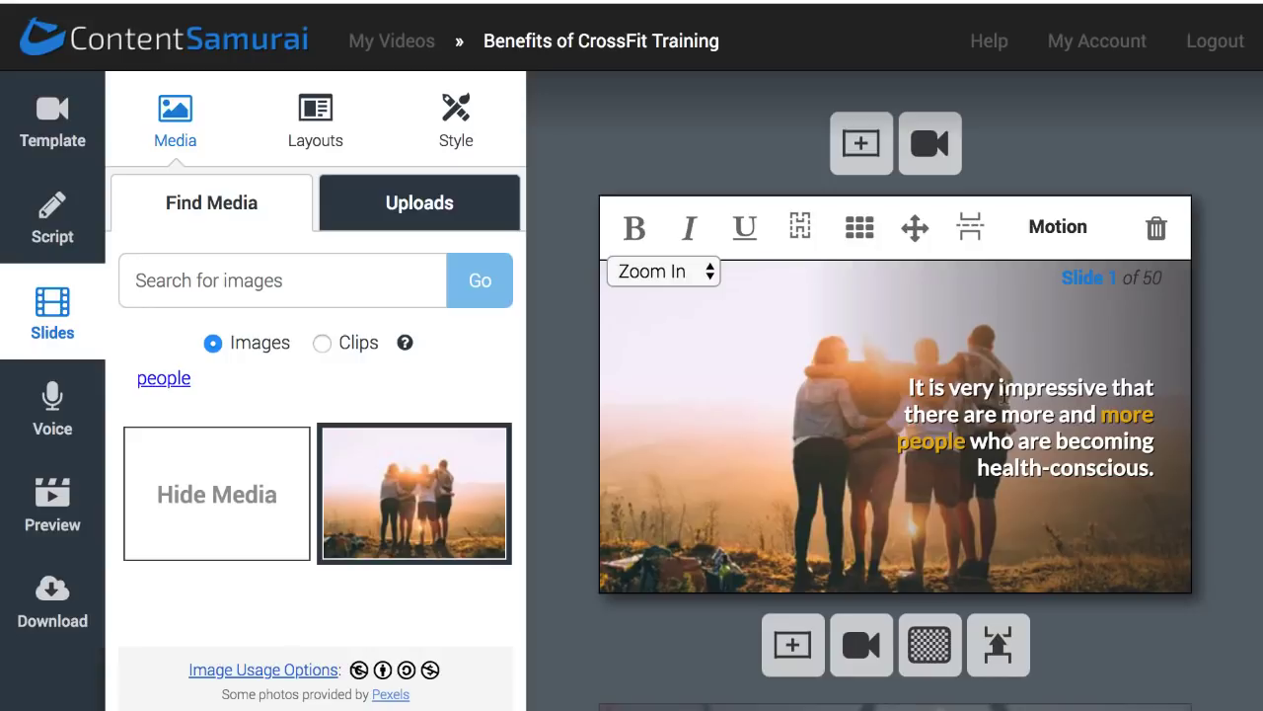
Step: Once the 50 slides are built, bring up slide 1's text position choices
{"action": "left_click", "coordinate": [858, 231]}
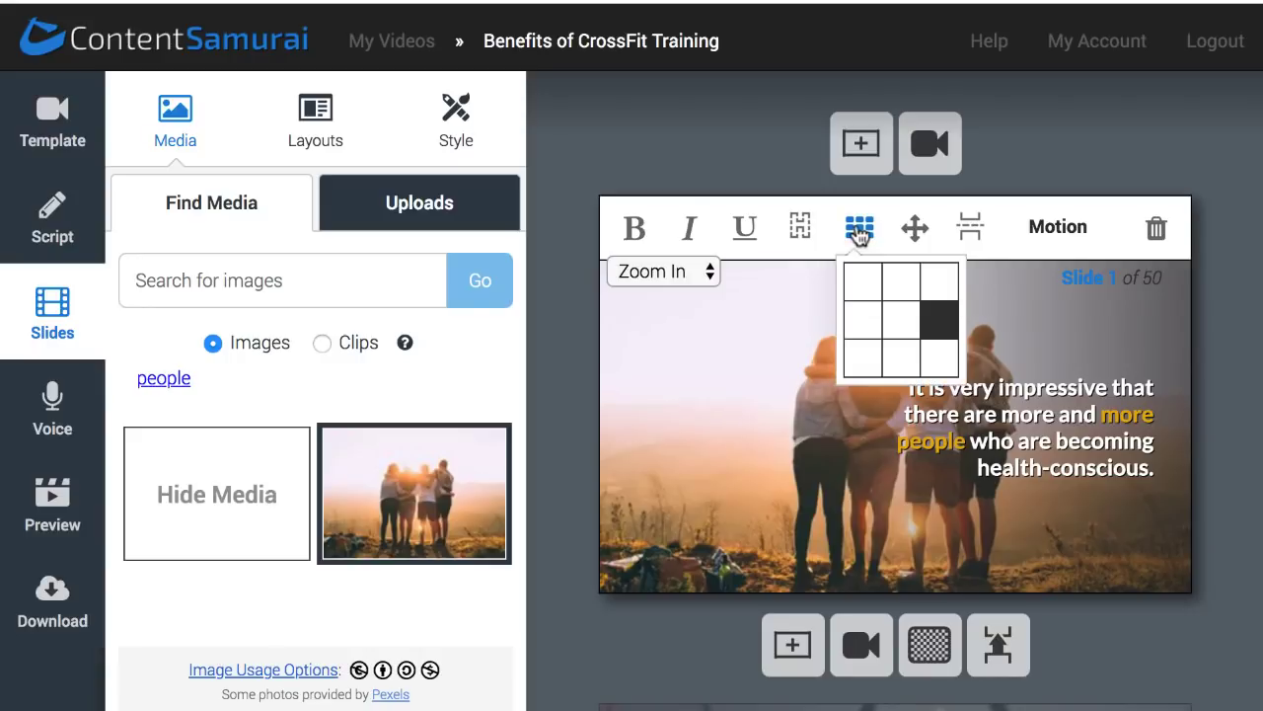
Step: Put slide 1's text in the centre grid cell and change slide 6's motion to Zoom Out
{"action": "left_click", "coordinate": [904, 317]}
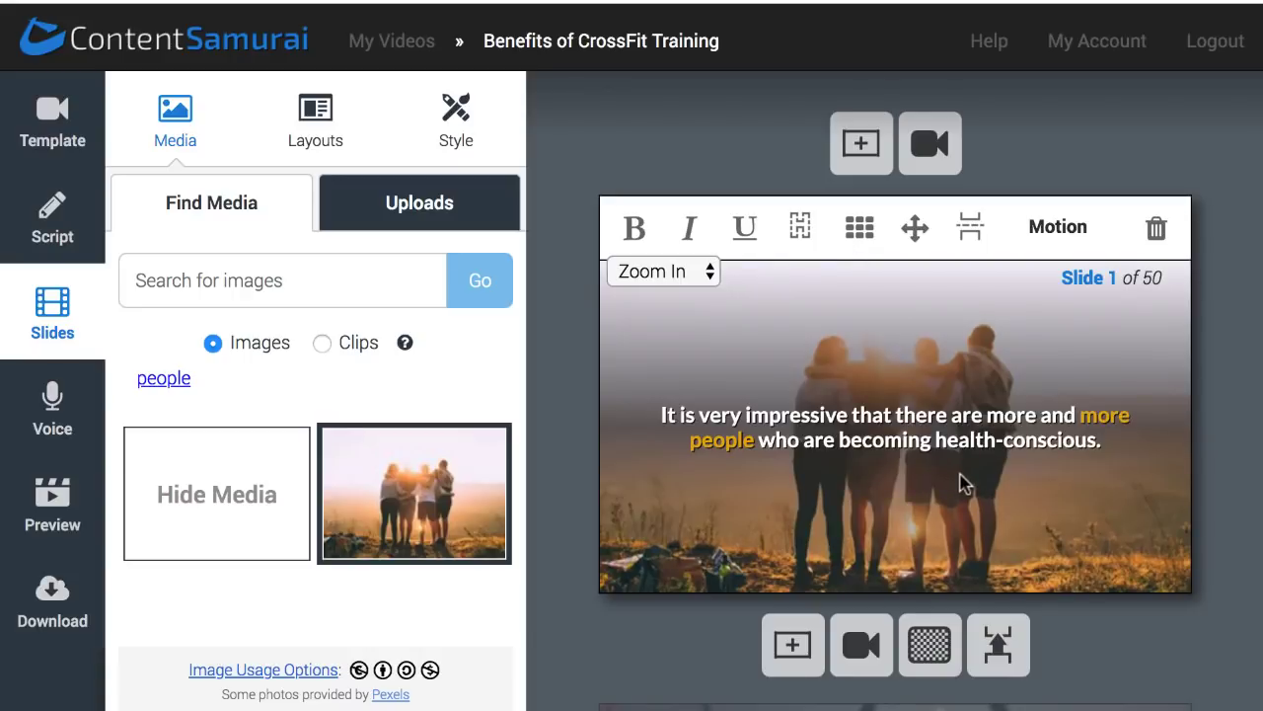
{"action": "scroll", "coordinate": [966, 484], "scroll_direction": "down", "scroll_amount": 5}
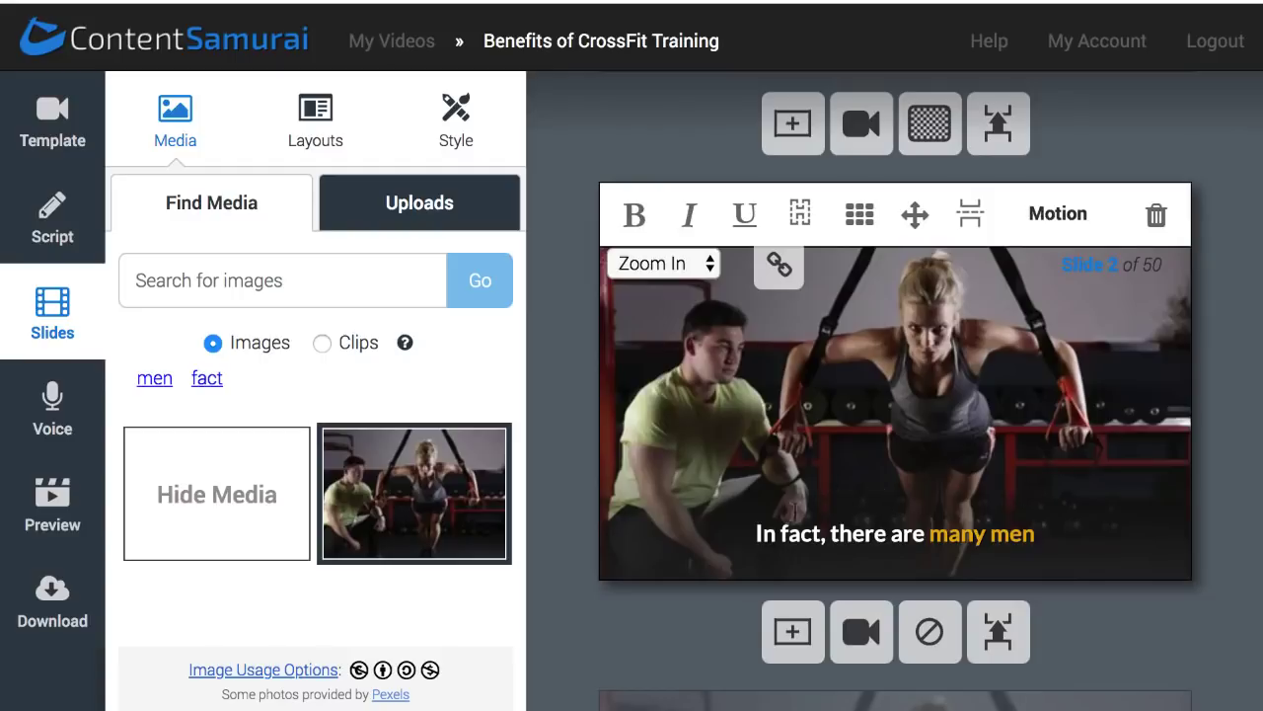
{"action": "scroll", "coordinate": [967, 523], "scroll_direction": "down", "scroll_amount": 5}
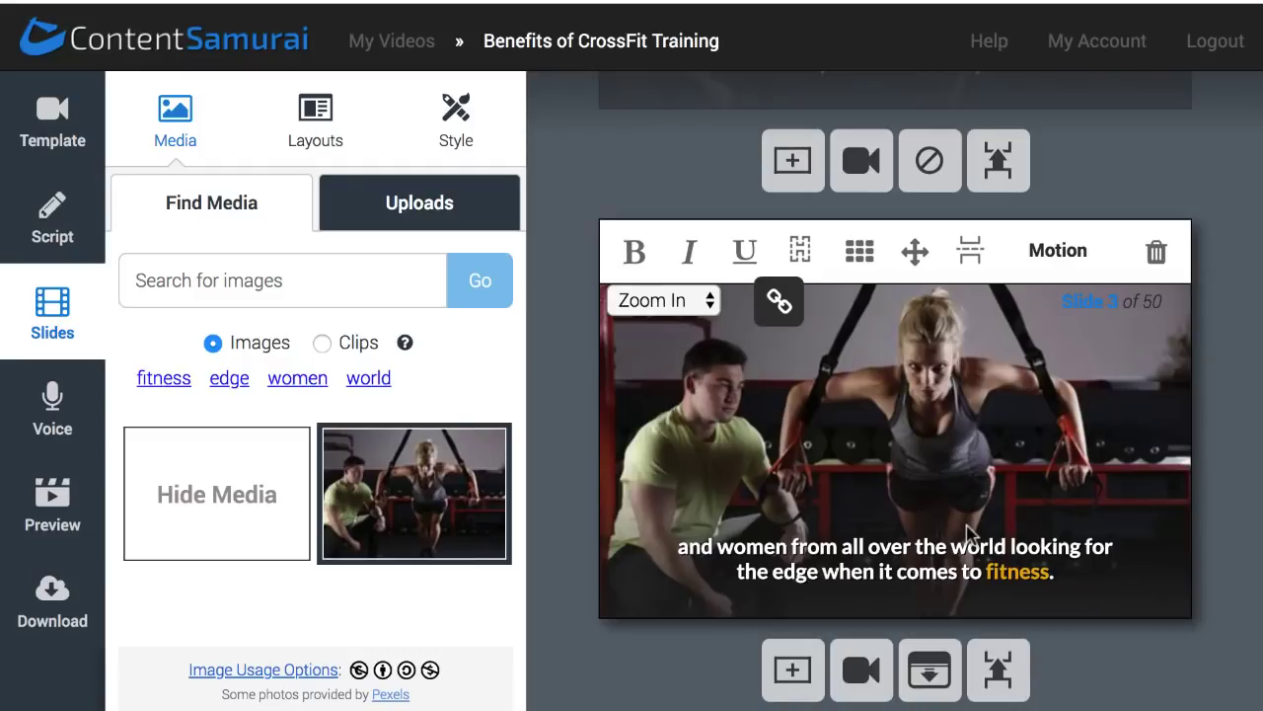
{"action": "scroll", "coordinate": [967, 528], "scroll_direction": "down", "scroll_amount": 10}
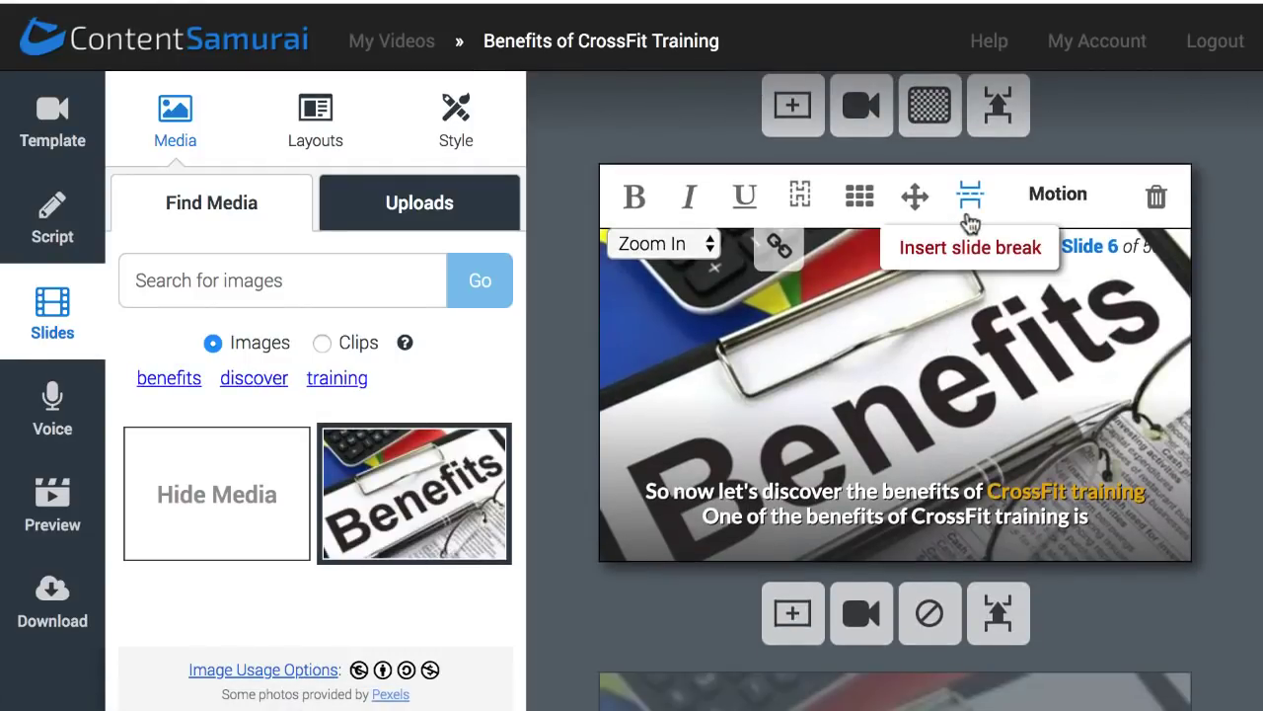
{"action": "left_click", "coordinate": [697, 249]}
{"action": "left_click", "coordinate": [691, 269]}
Step: Search images for 'benefits' and try the scrabble-tile image on slide 6
{"action": "left_click", "coordinate": [169, 378]}
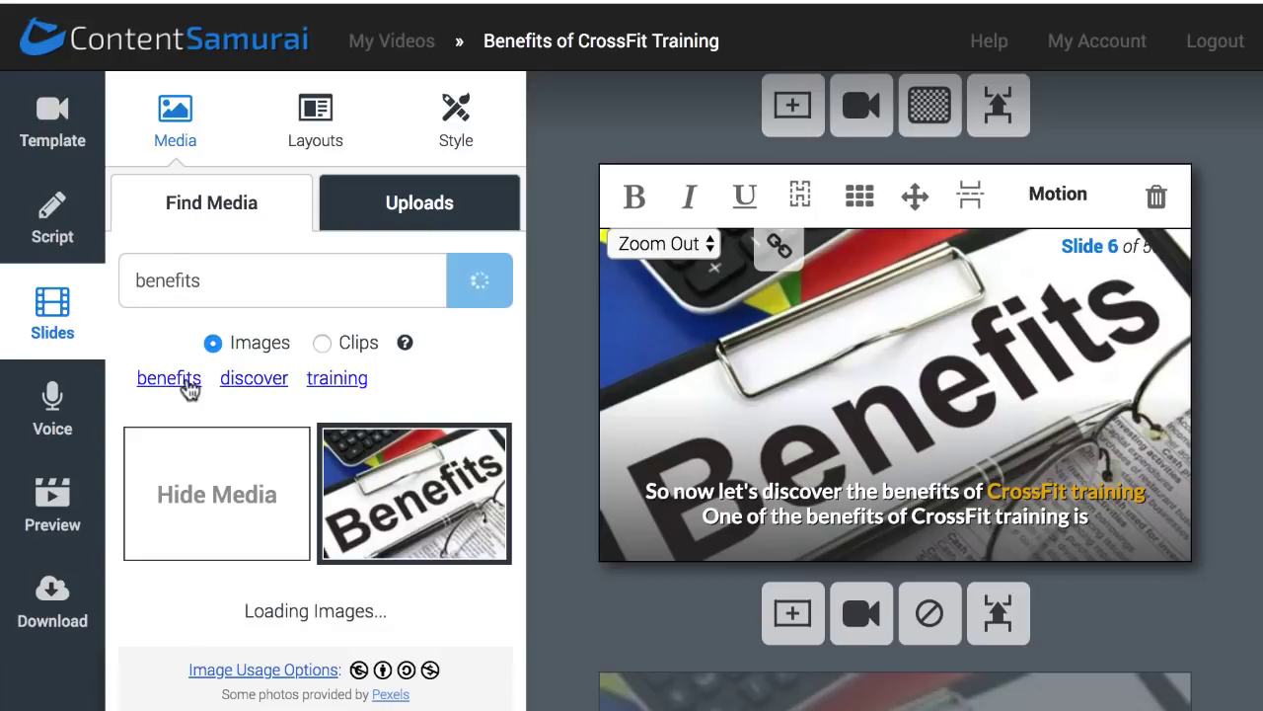
{"action": "scroll", "coordinate": [268, 429], "scroll_direction": "down", "scroll_amount": 3}
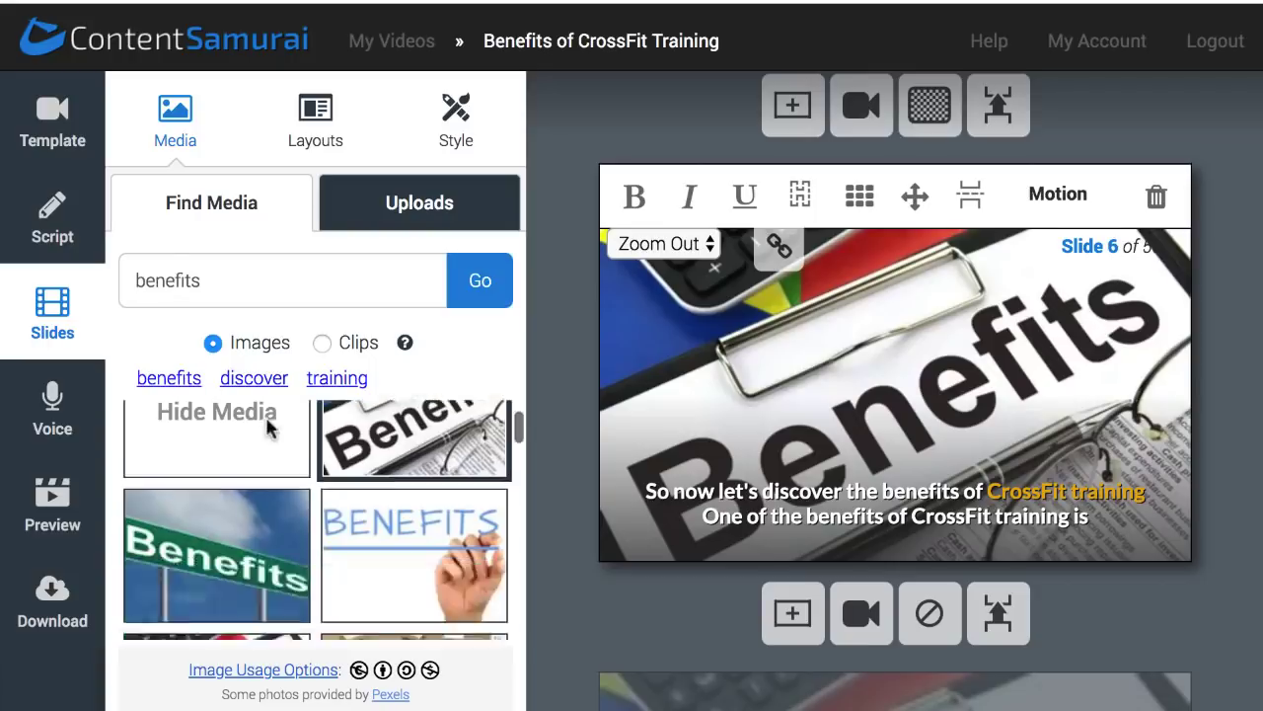
{"action": "scroll", "coordinate": [428, 489], "scroll_direction": "down", "scroll_amount": 2}
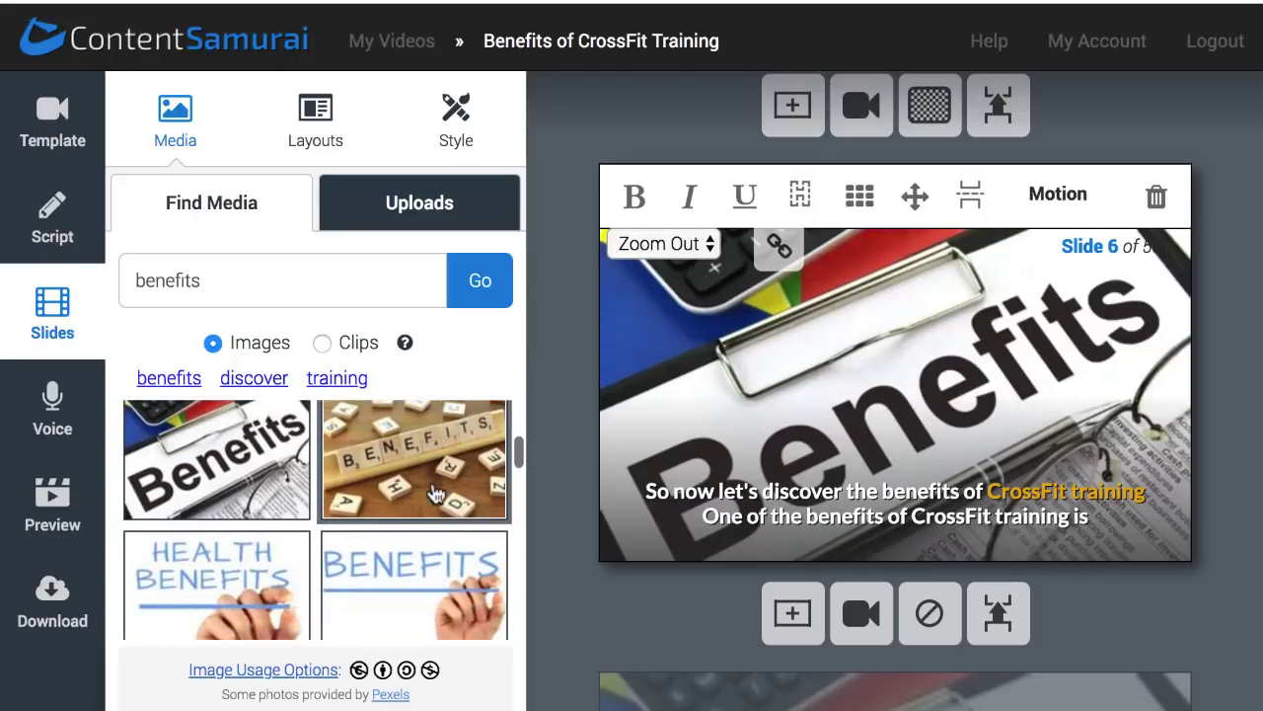
{"action": "scroll", "coordinate": [430, 469], "scroll_direction": "up", "scroll_amount": 1}
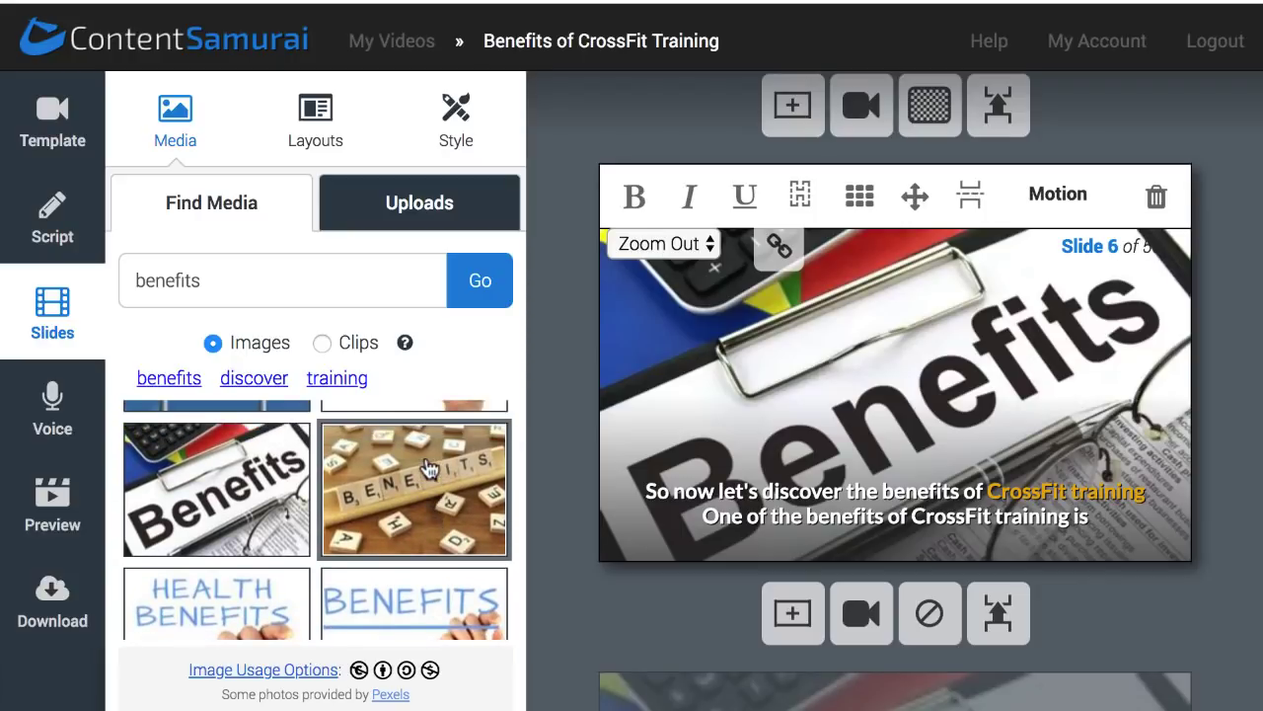
{"action": "left_click", "coordinate": [429, 469]}
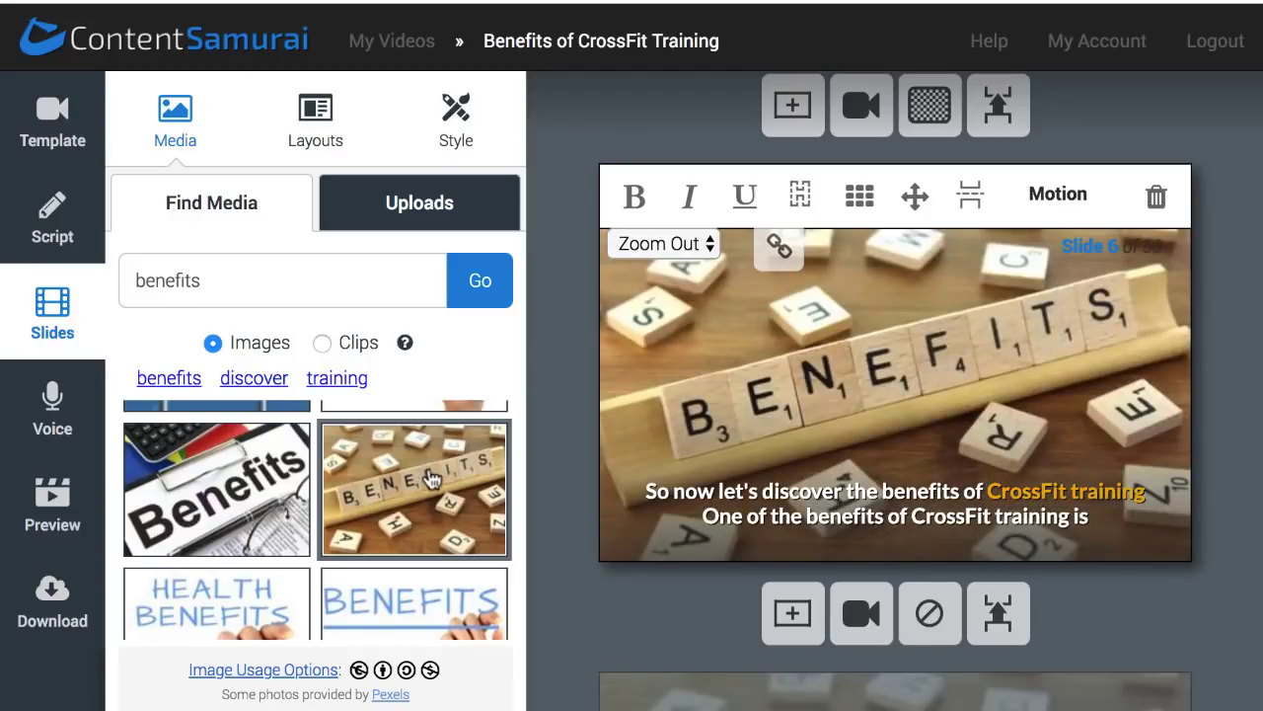
{"action": "scroll", "coordinate": [432, 491], "scroll_direction": "down", "scroll_amount": 4}
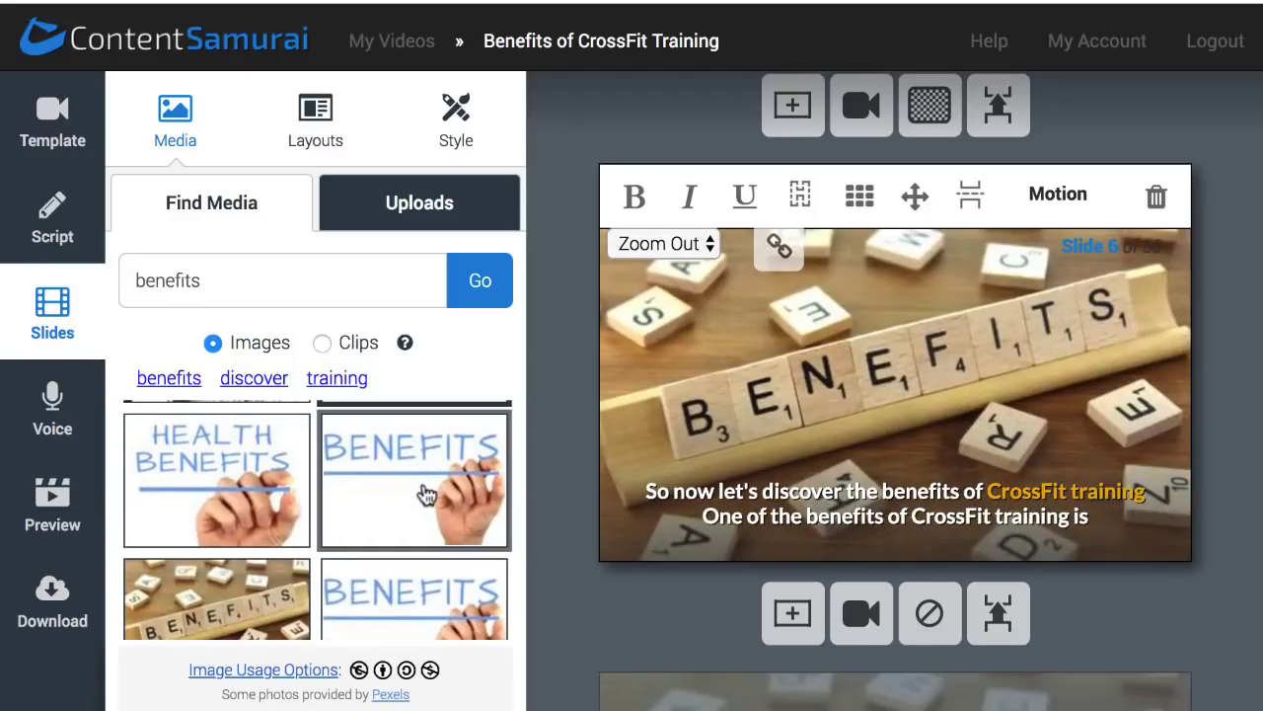
{"action": "scroll", "coordinate": [426, 494], "scroll_direction": "down", "scroll_amount": 1}
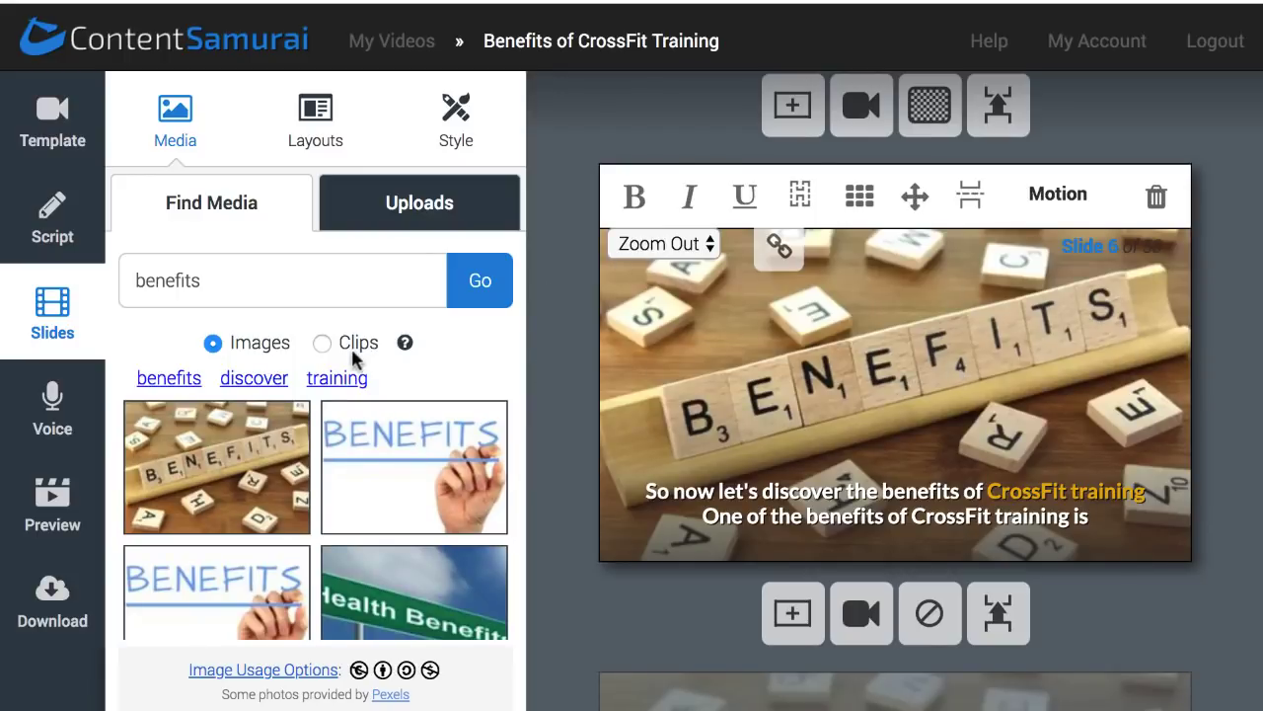
Step: Switch Find Media to Clips, try a coffee clip, then restore slide 6's Benefits image
{"action": "left_click", "coordinate": [322, 343]}
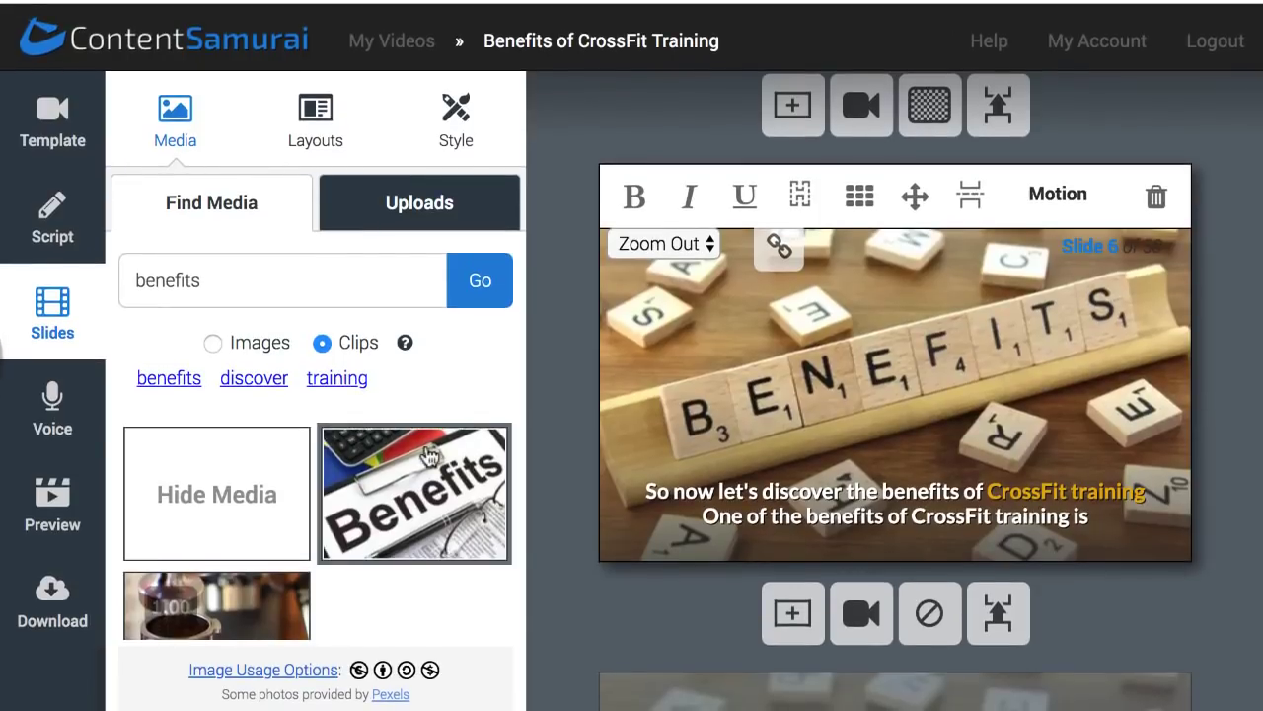
{"action": "scroll", "coordinate": [429, 456], "scroll_direction": "down", "scroll_amount": 2}
{"action": "left_click", "coordinate": [304, 480]}
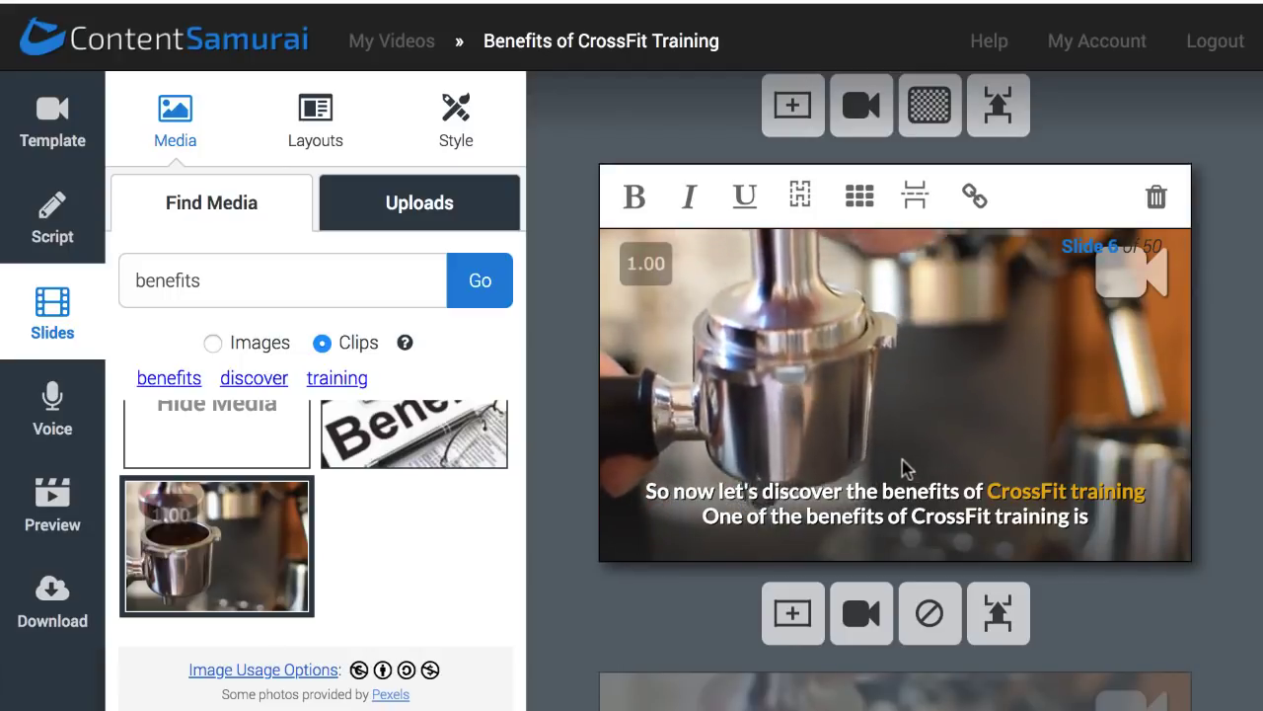
{"action": "scroll", "coordinate": [473, 513], "scroll_direction": "up", "scroll_amount": 1}
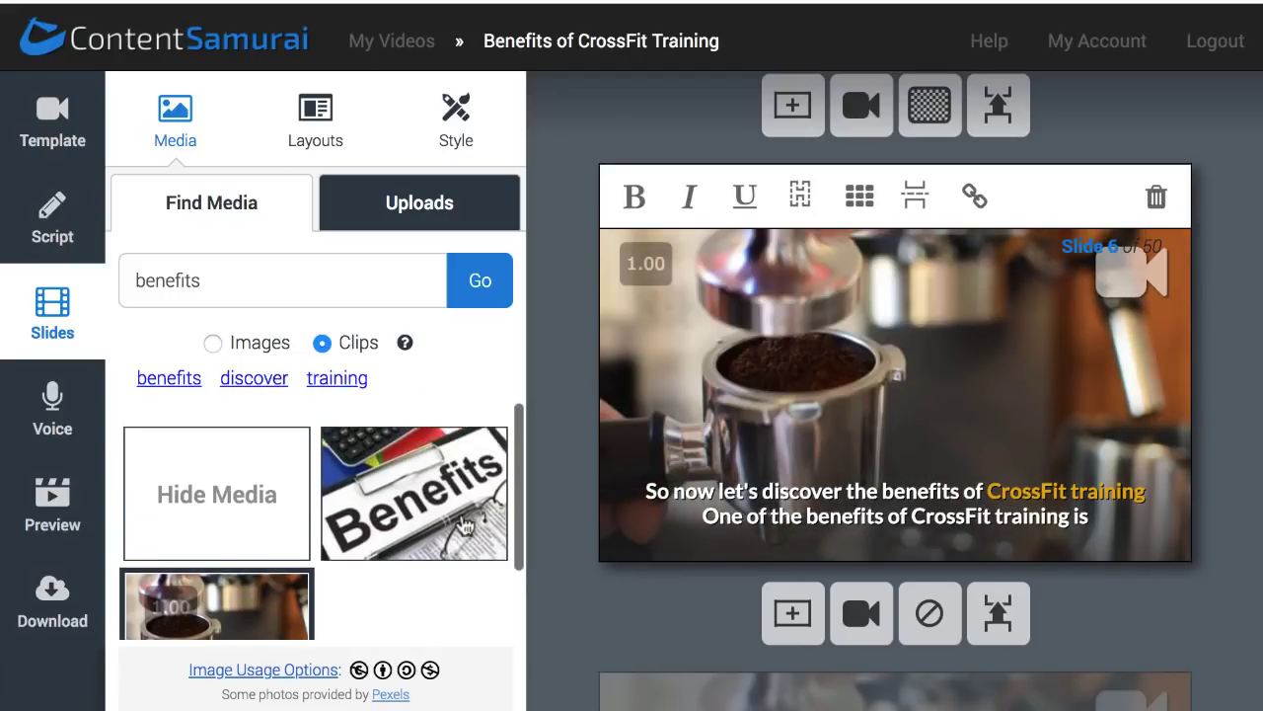
{"action": "left_click", "coordinate": [412, 513]}
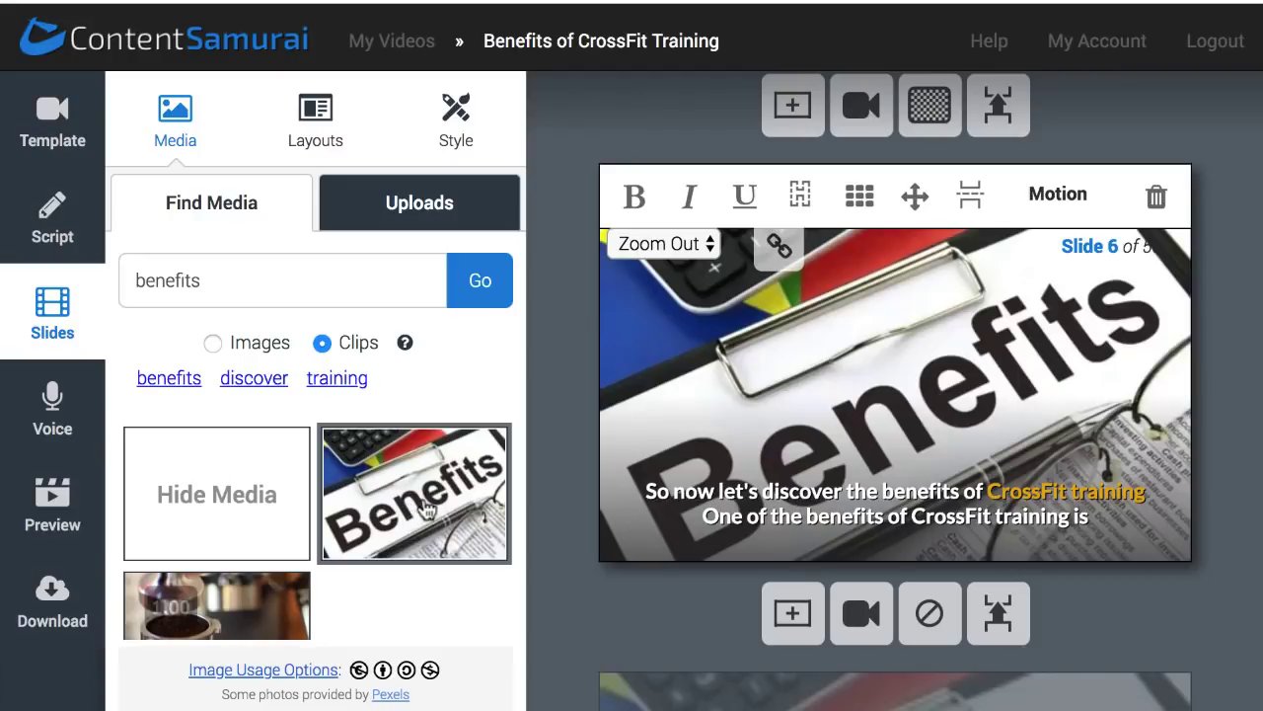
Step: Search clips for 'training' and set a training clip as slide 6's background
{"action": "left_click", "coordinate": [328, 380]}
{"action": "scroll", "coordinate": [367, 477], "scroll_direction": "down", "scroll_amount": 1}
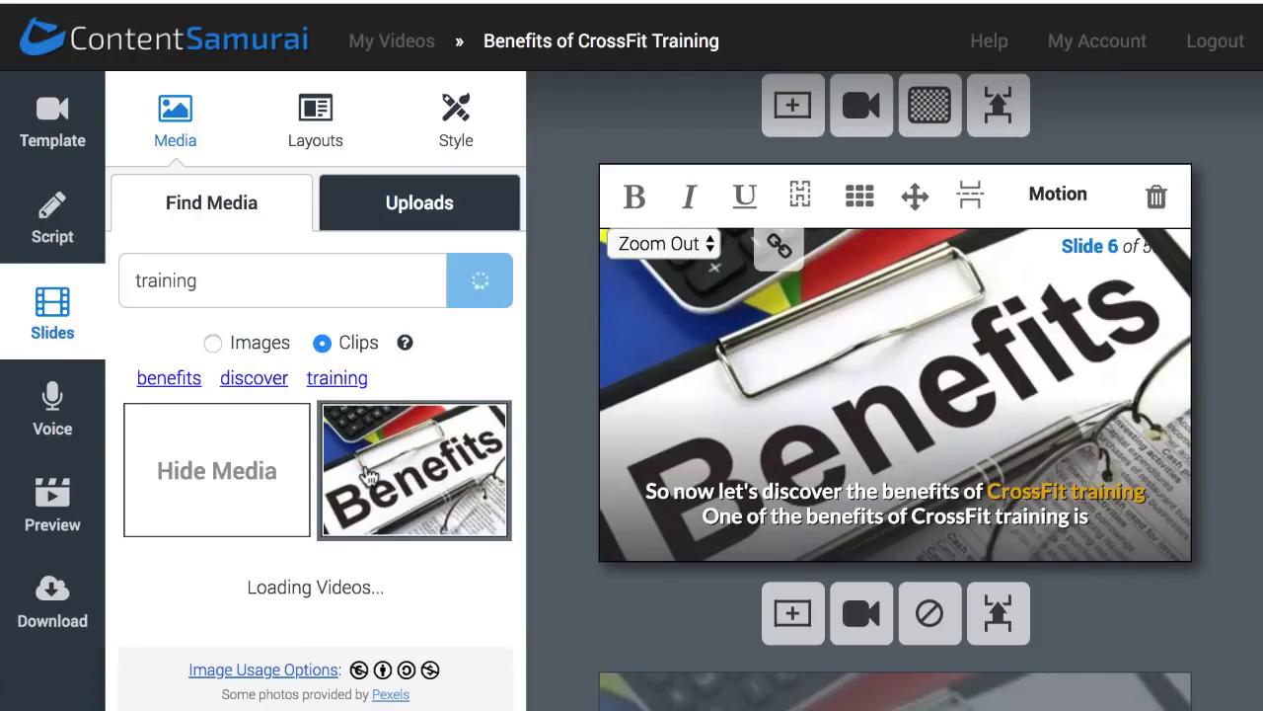
{"action": "scroll", "coordinate": [367, 488], "scroll_direction": "down", "scroll_amount": 2}
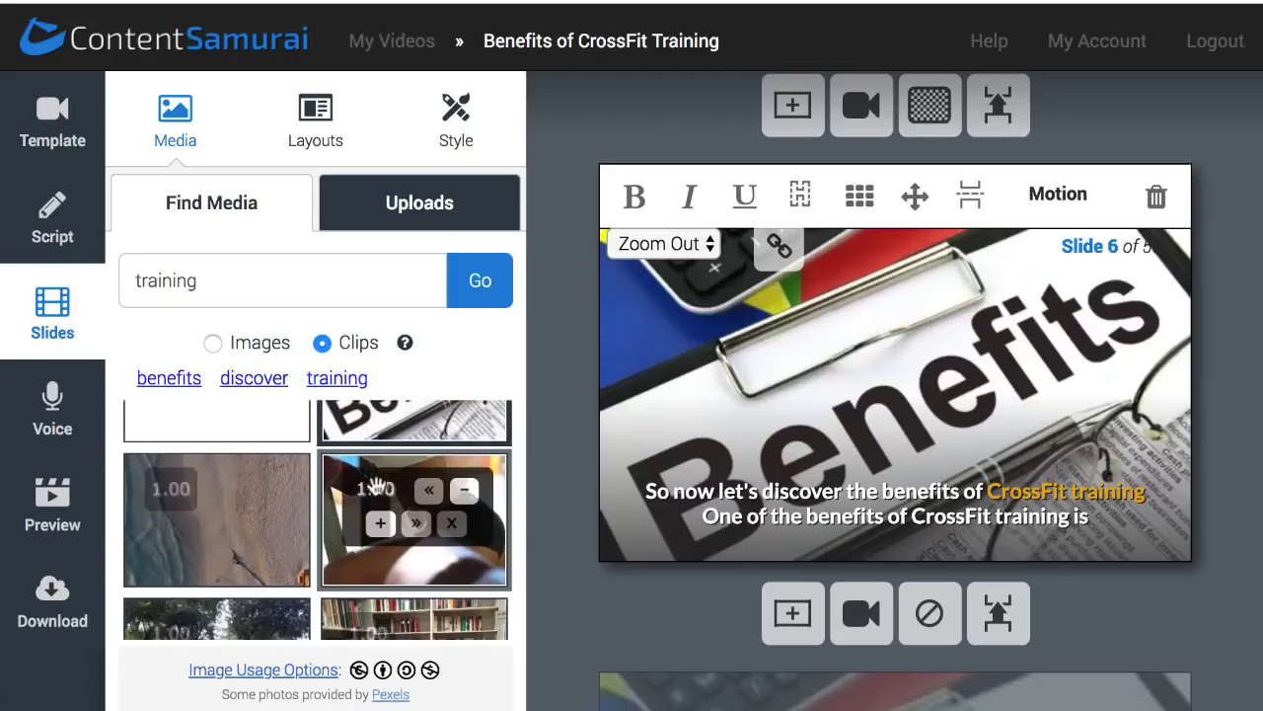
{"action": "left_click", "coordinate": [405, 568]}
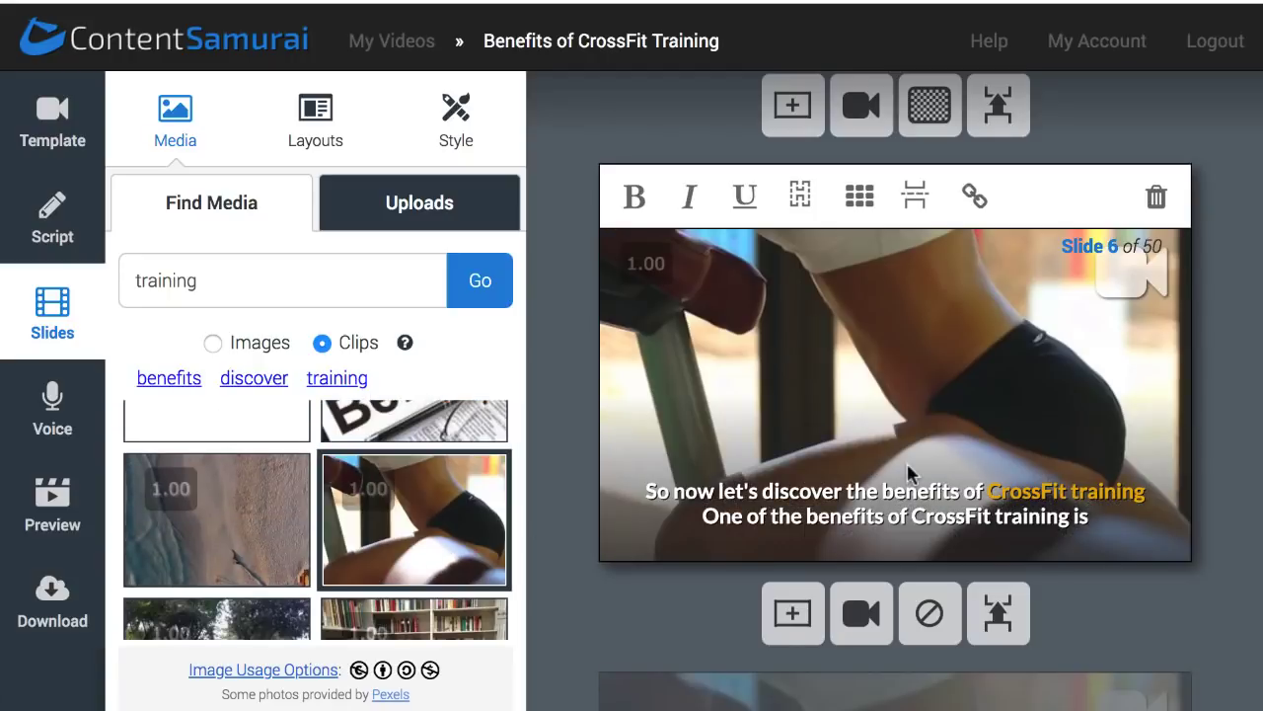
{"action": "scroll", "coordinate": [908, 472], "scroll_direction": "down", "scroll_amount": 3}
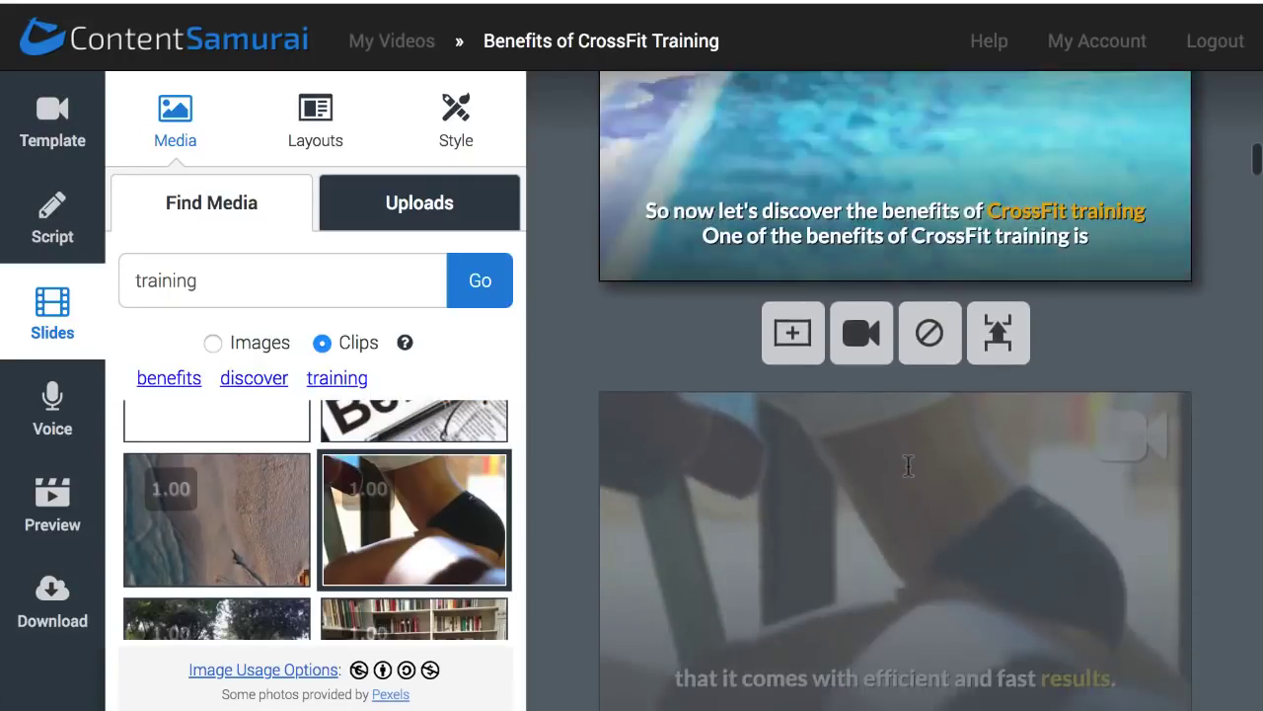
{"action": "scroll", "coordinate": [908, 469], "scroll_direction": "down", "scroll_amount": 6}
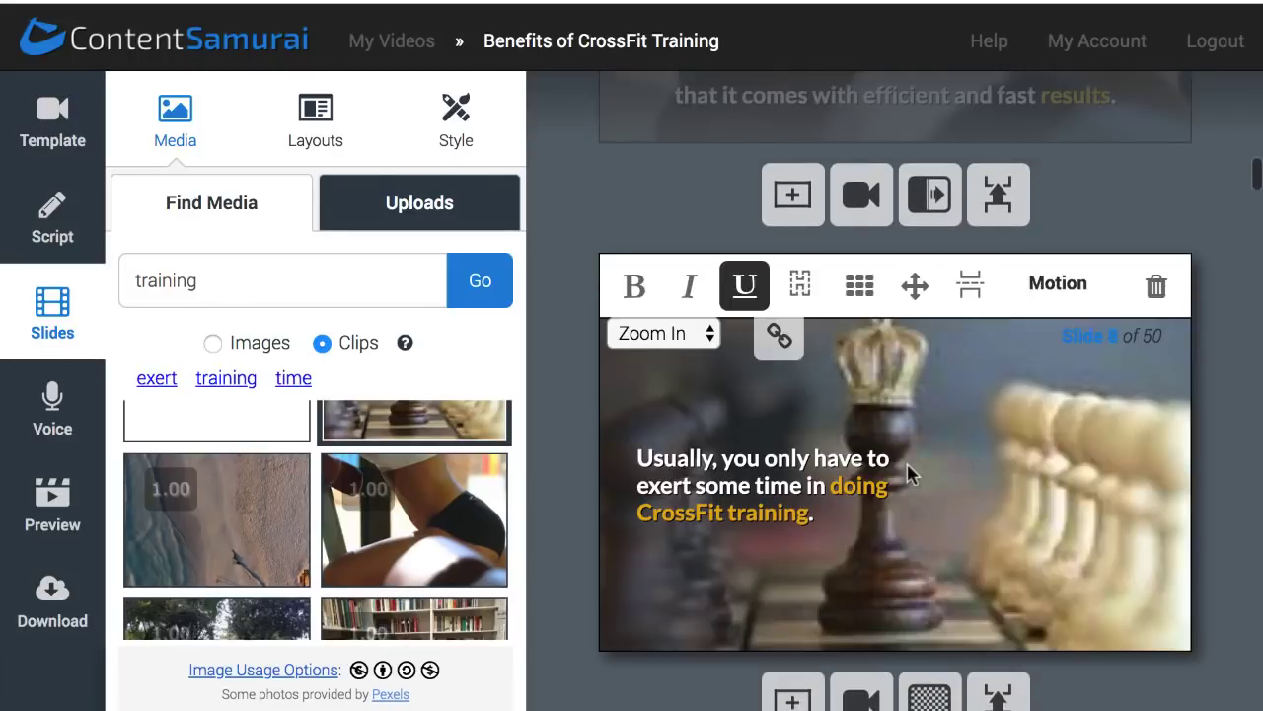
Step: Scroll to the end of the slide list and proceed to the Voice Track Options page
{"action": "scroll", "coordinate": [908, 473], "scroll_direction": "down", "scroll_amount": 1}
{"action": "scroll", "coordinate": [941, 452], "scroll_direction": "down", "scroll_amount": 1}
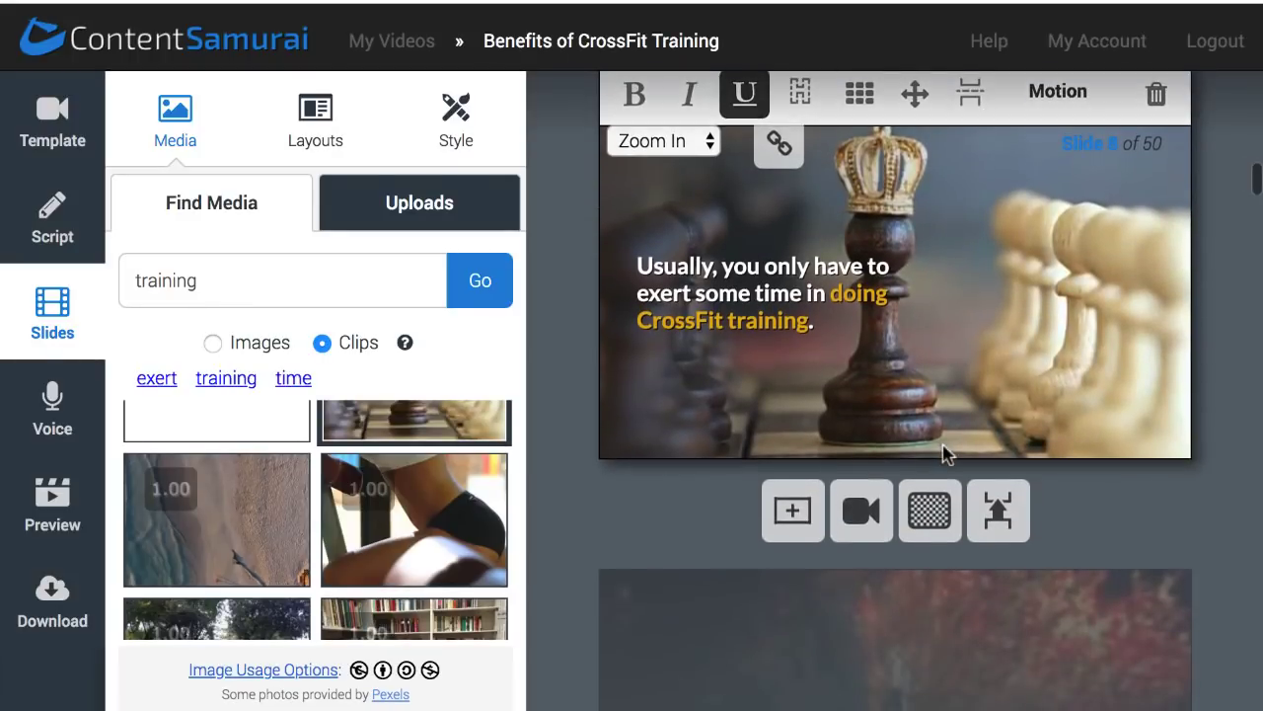
{"action": "scroll", "coordinate": [937, 454], "scroll_direction": "down", "scroll_amount": 7}
{"action": "scroll", "coordinate": [928, 458], "scroll_direction": "down", "scroll_amount": 10}
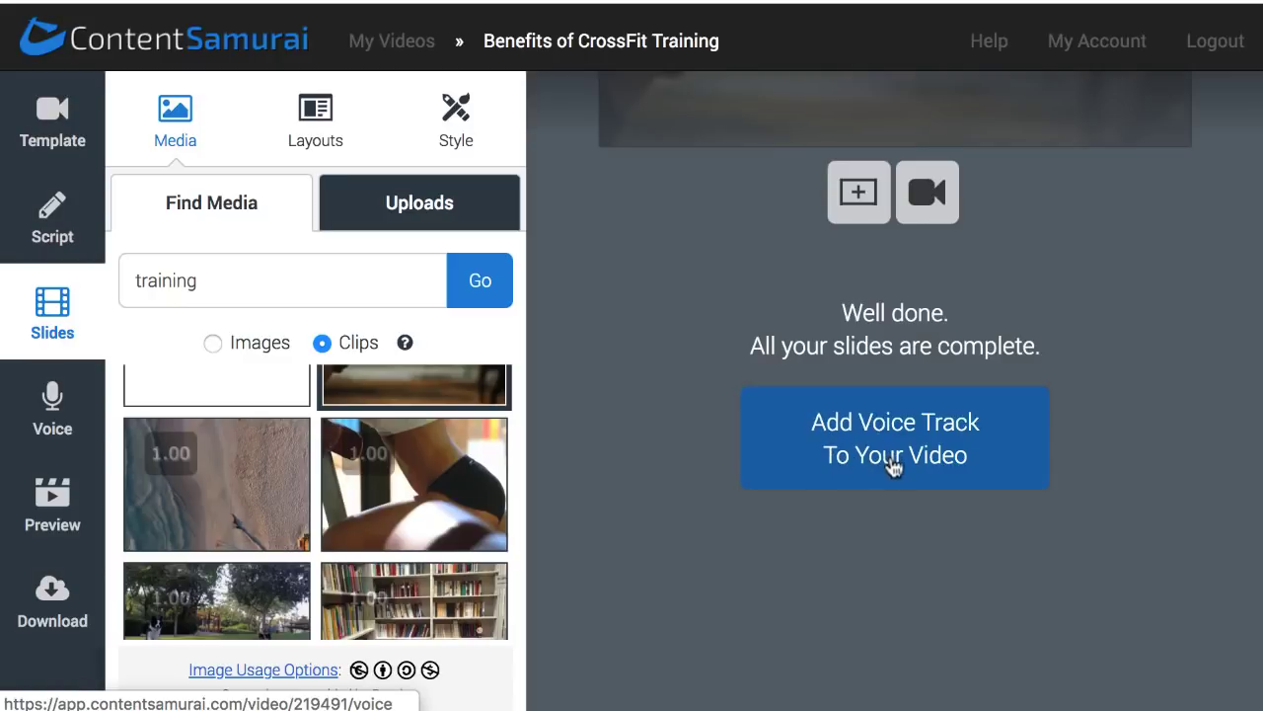
{"action": "left_click", "coordinate": [878, 466]}
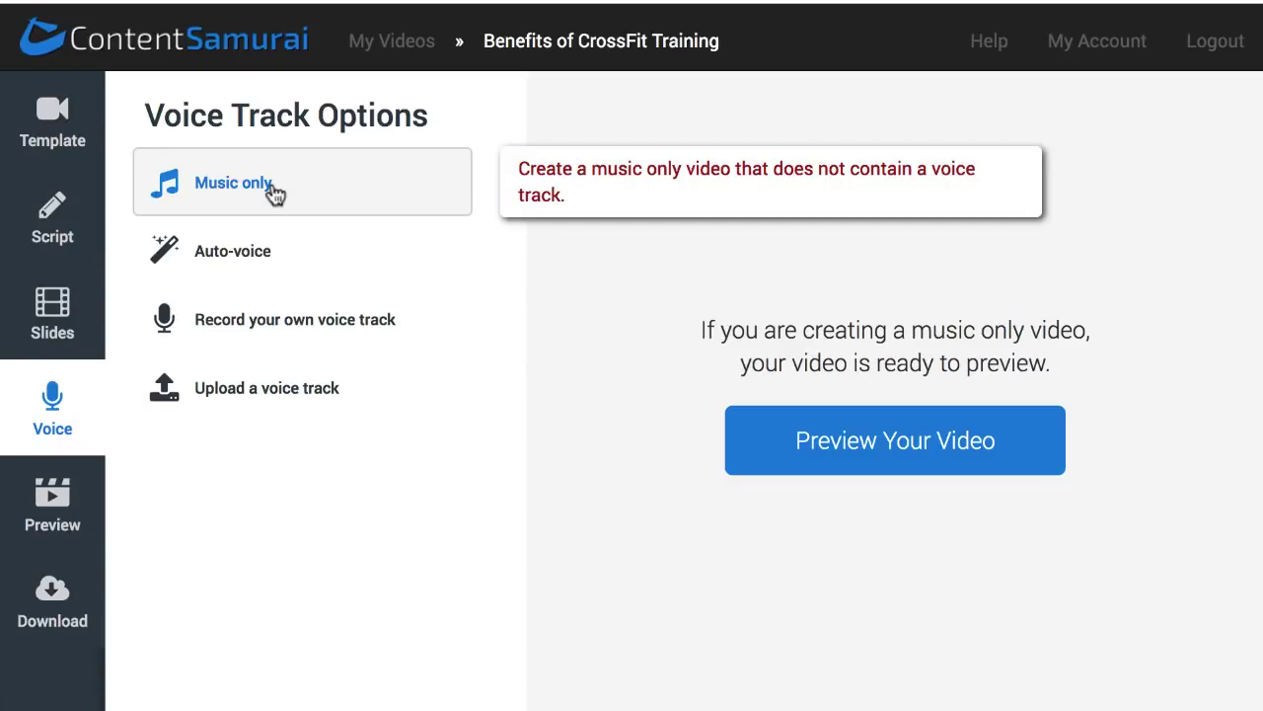
Step: Choose automated voice narration and play a sample of the Heidi voice
{"action": "left_click", "coordinate": [268, 261]}
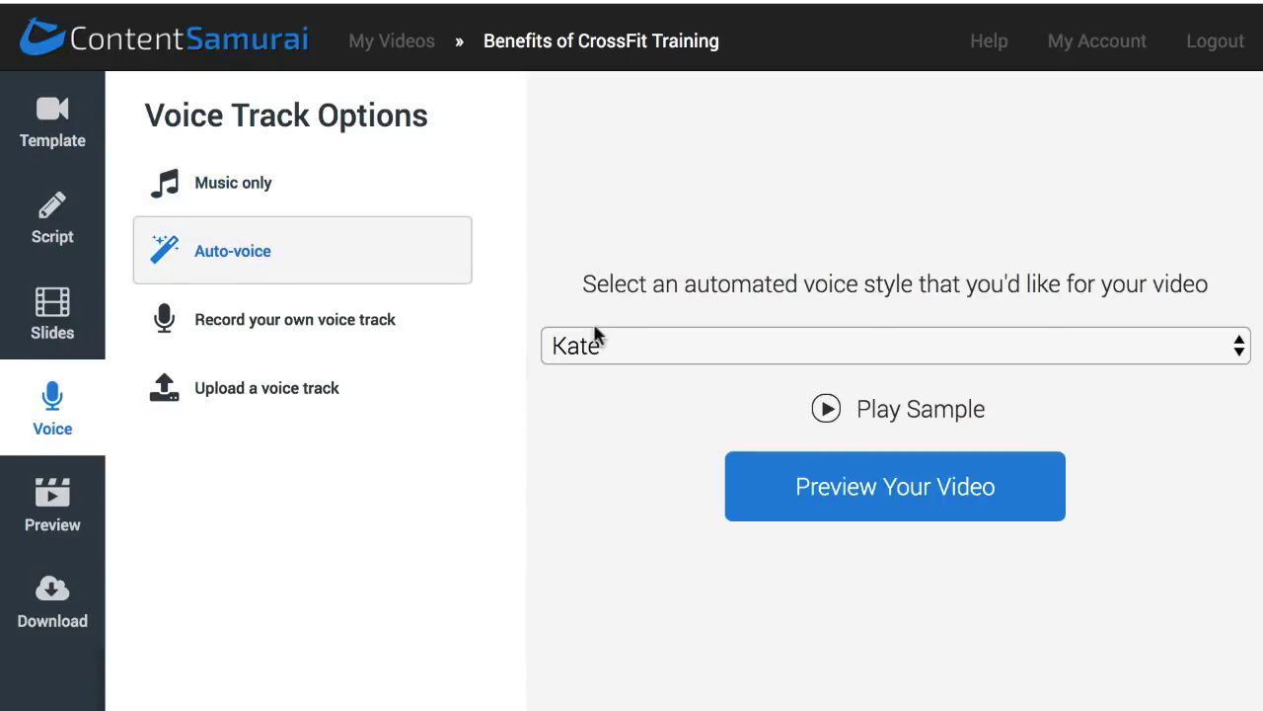
{"action": "left_click", "coordinate": [662, 350]}
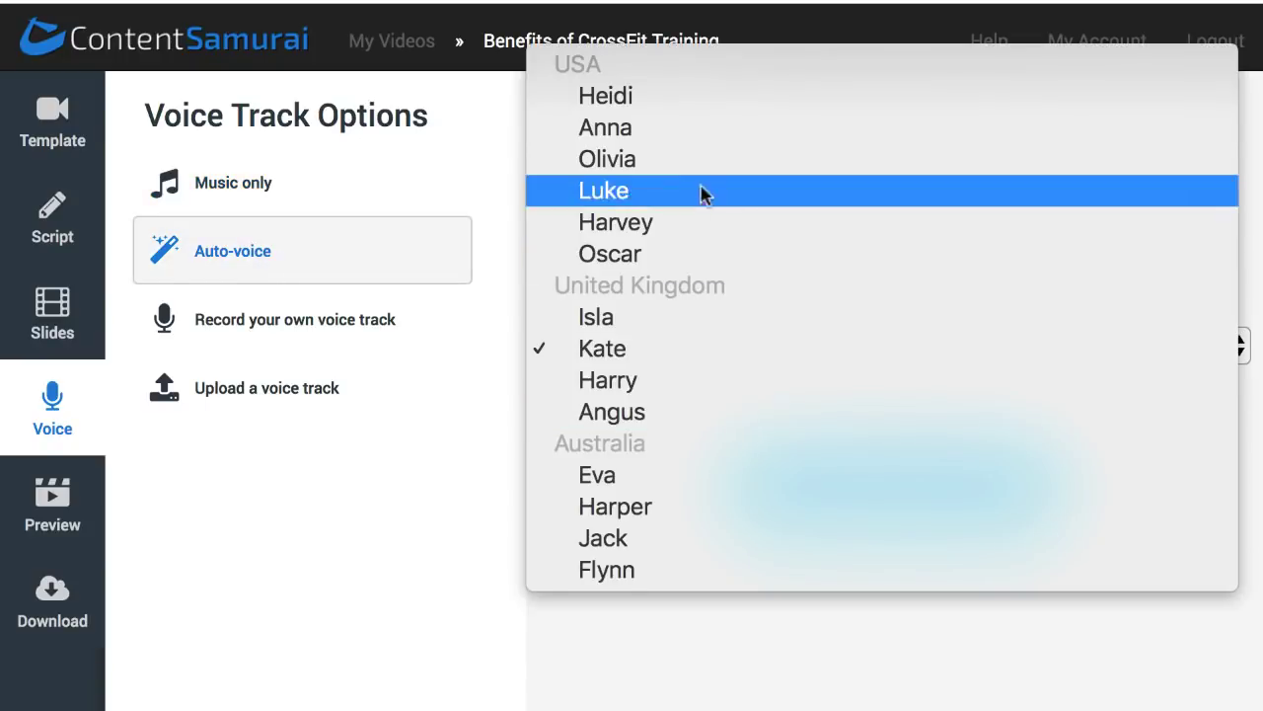
{"action": "left_click", "coordinate": [688, 108]}
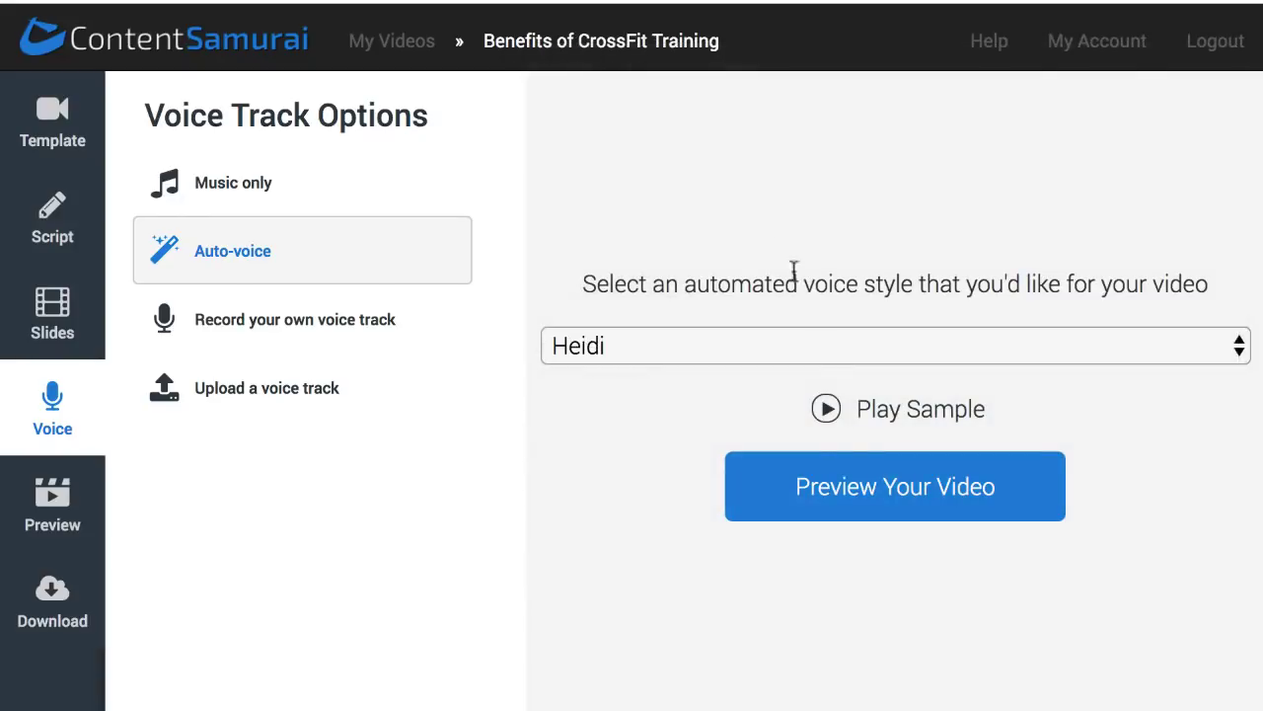
{"action": "left_click", "coordinate": [827, 412]}
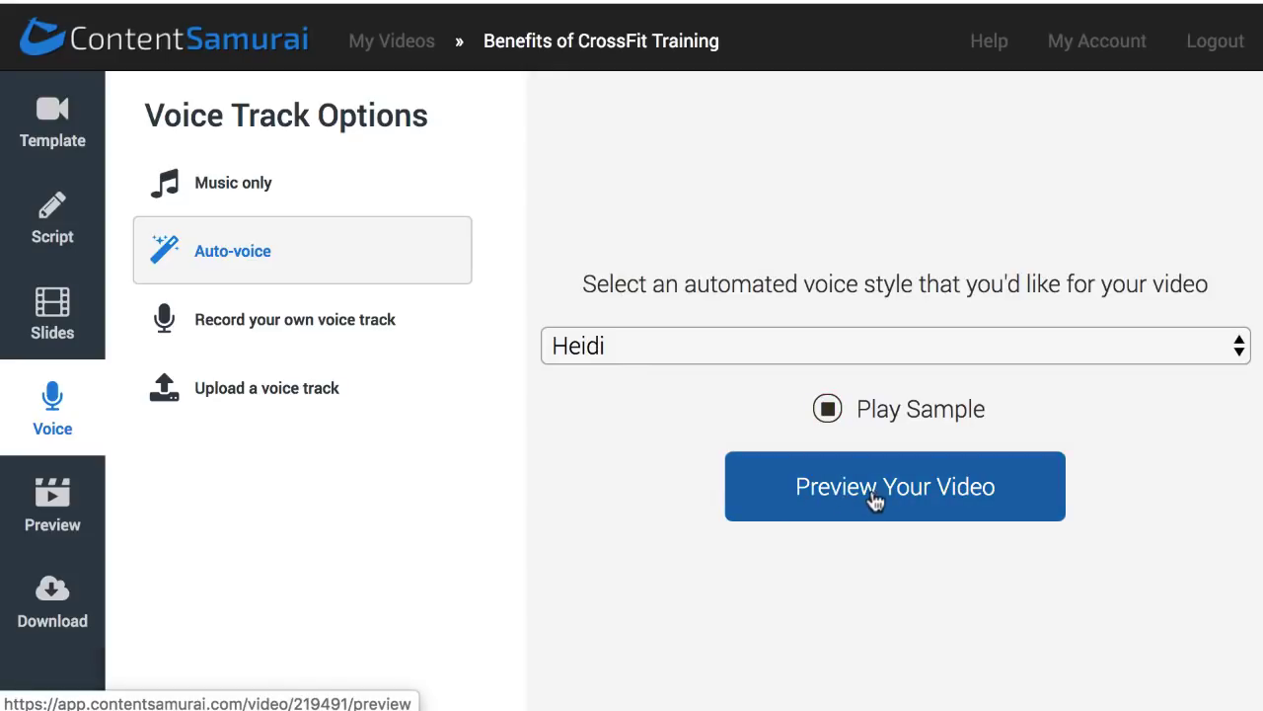
Step: Switch the narration voice to Harry and build the video preview
{"action": "left_click", "coordinate": [840, 343]}
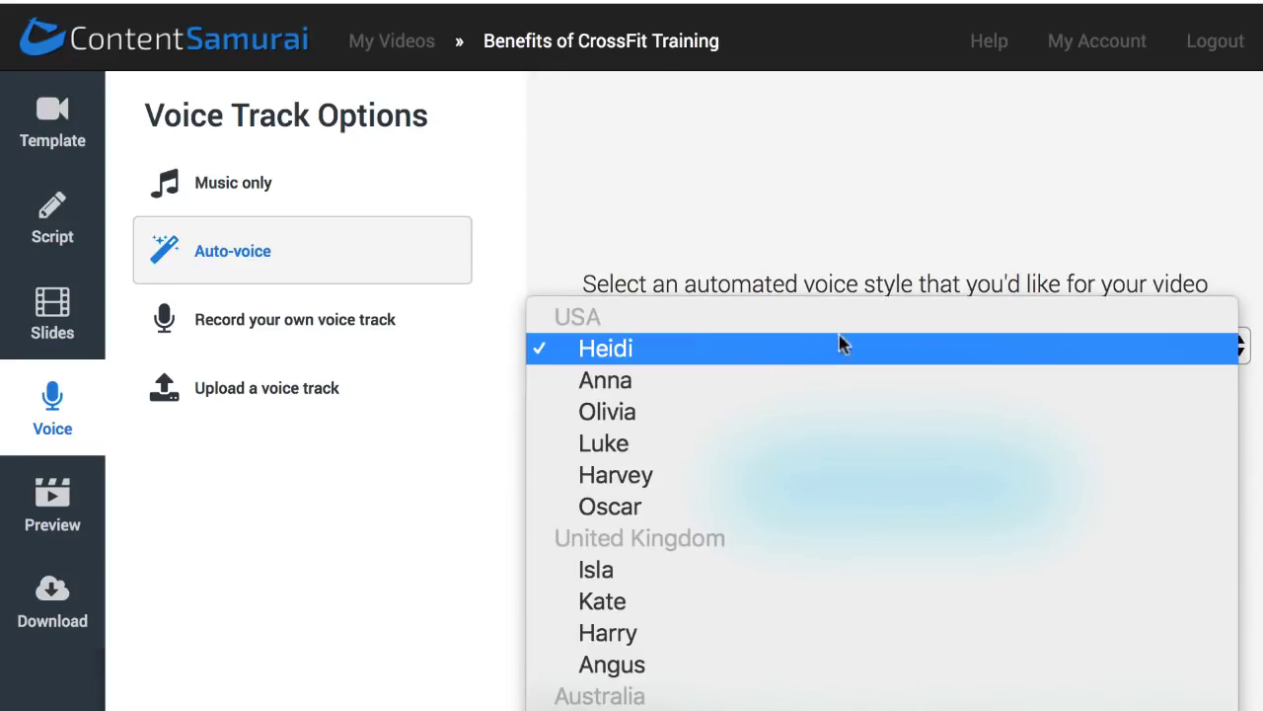
{"action": "left_click", "coordinate": [677, 636]}
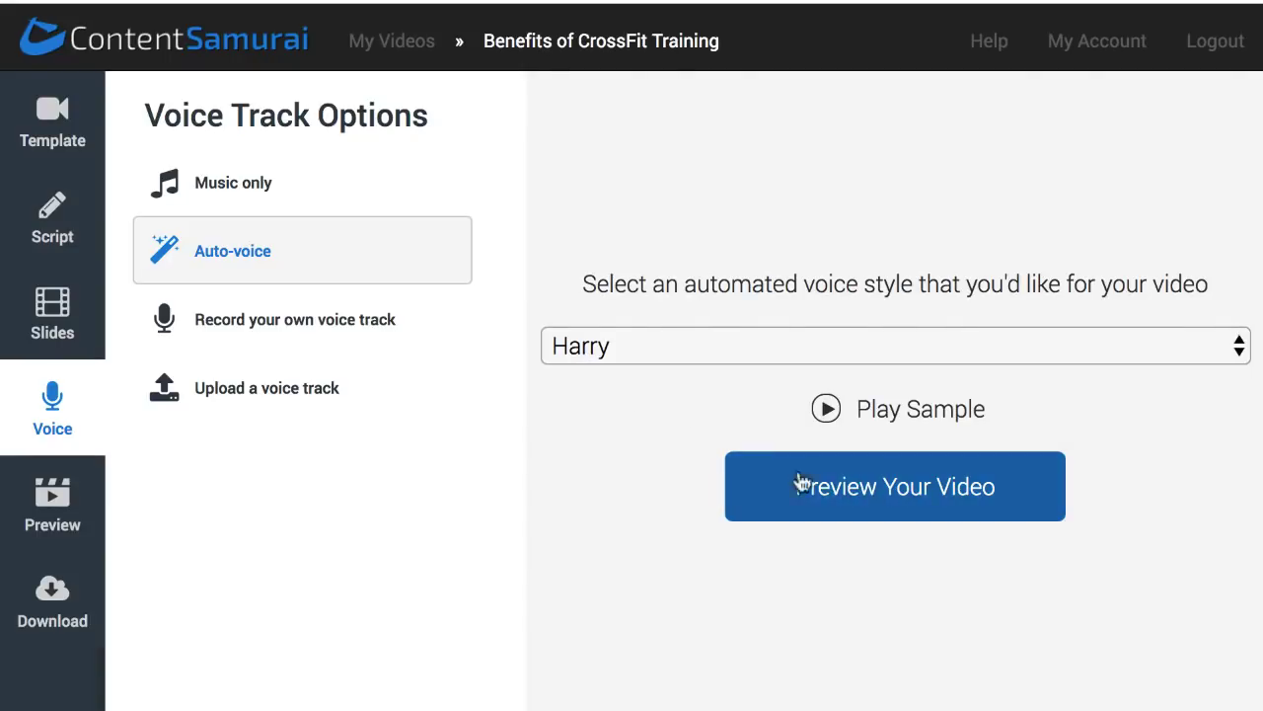
{"action": "left_click", "coordinate": [877, 507]}
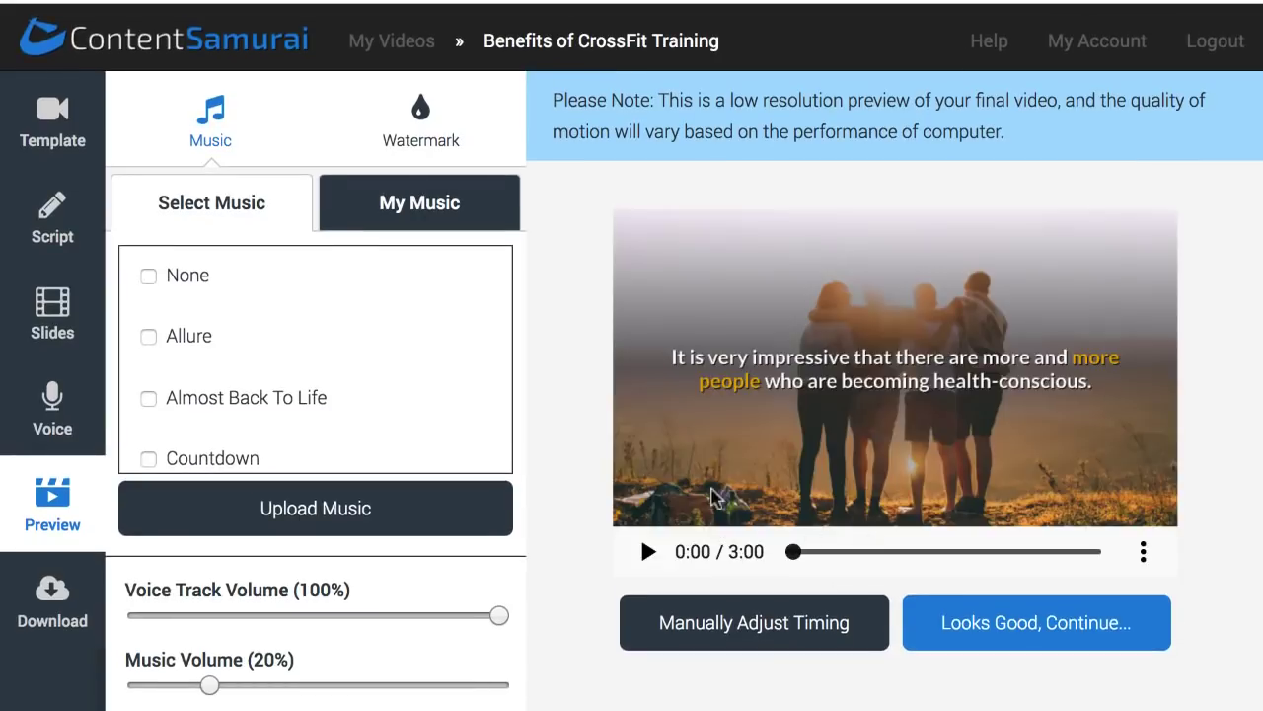
Step: Play and skim through the 3:00 preview, view the timing editor, then return to Slides
{"action": "left_click", "coordinate": [649, 554]}
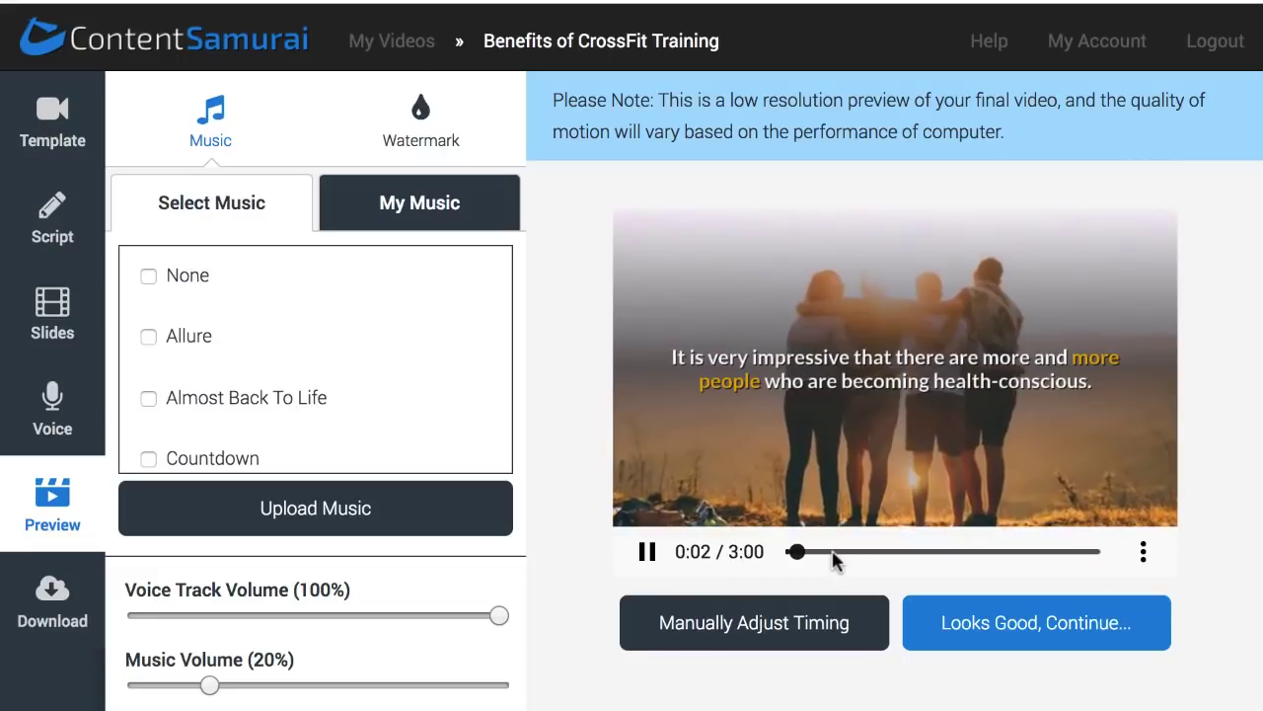
{"action": "left_click_drag", "start_coordinate": [846, 556], "coordinate": [1076, 556]}
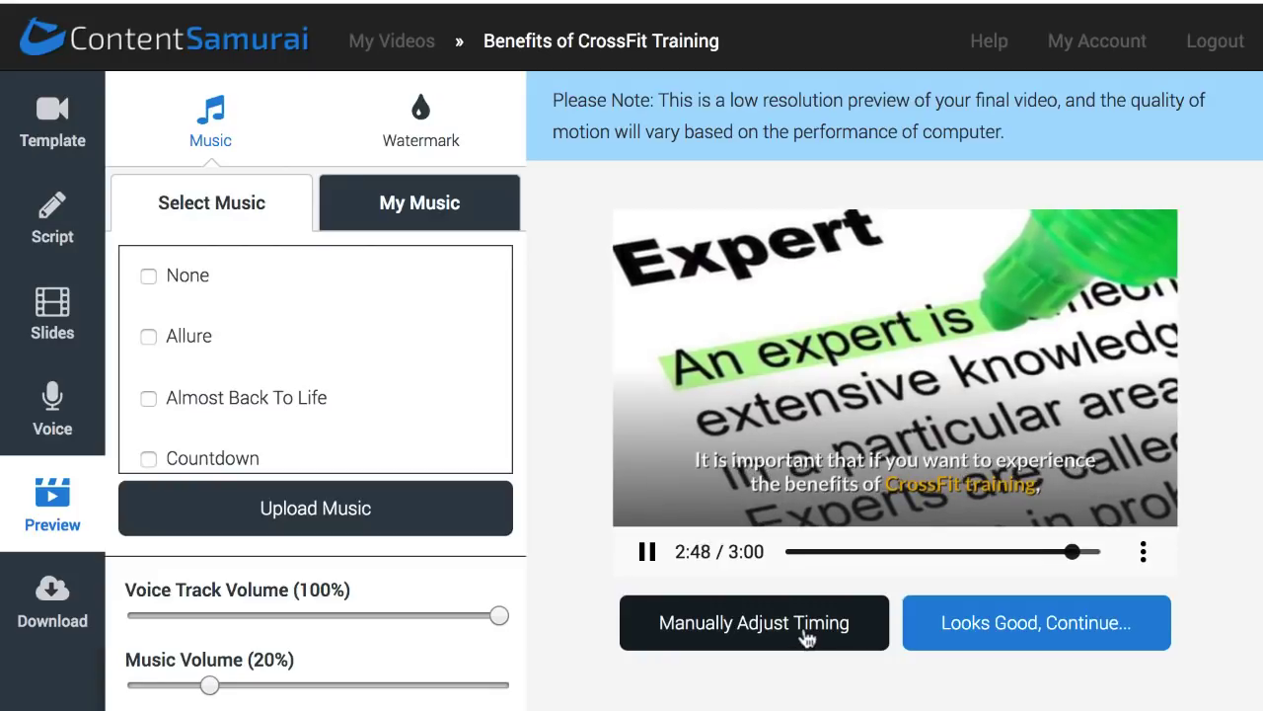
{"action": "left_click", "coordinate": [768, 640]}
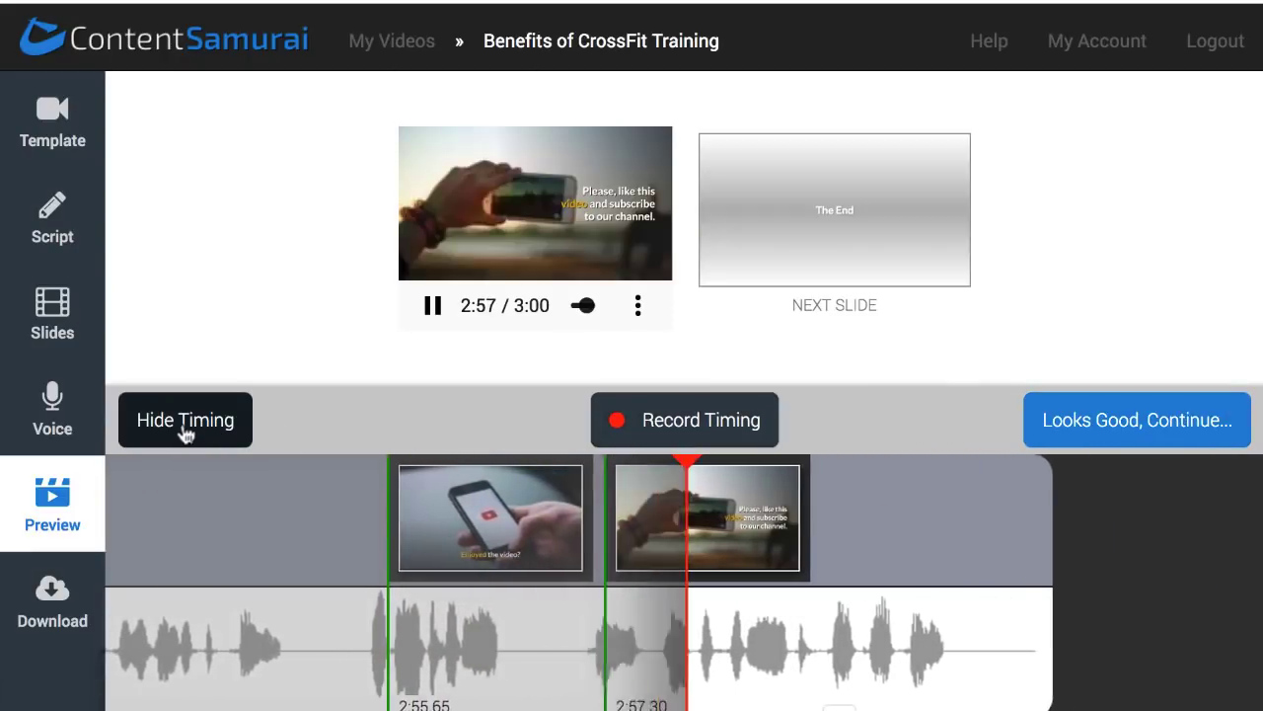
{"action": "left_click", "coordinate": [53, 321]}
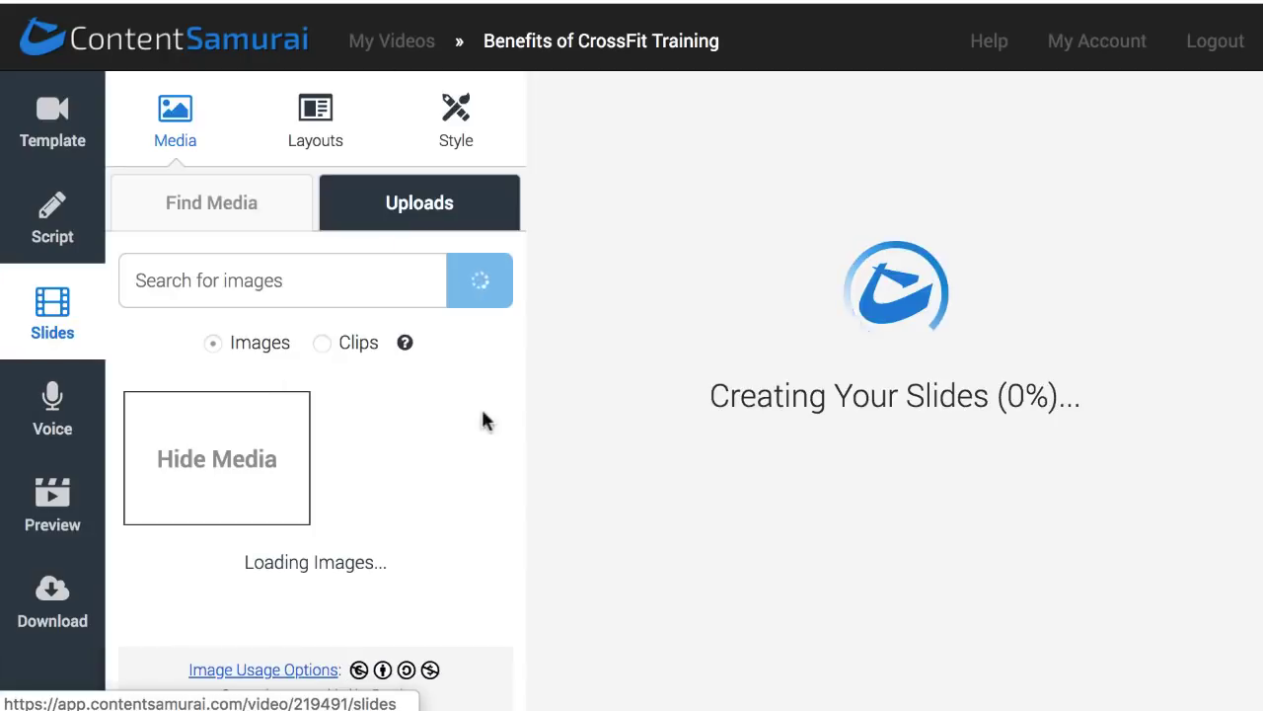
Step: Append slide 51 with the orange-and-pink bokeh clip background, then go to the Voice step
{"action": "scroll", "coordinate": [715, 468], "scroll_direction": "down", "scroll_amount": 4}
{"action": "scroll", "coordinate": [715, 468], "scroll_direction": "down", "scroll_amount": 20}
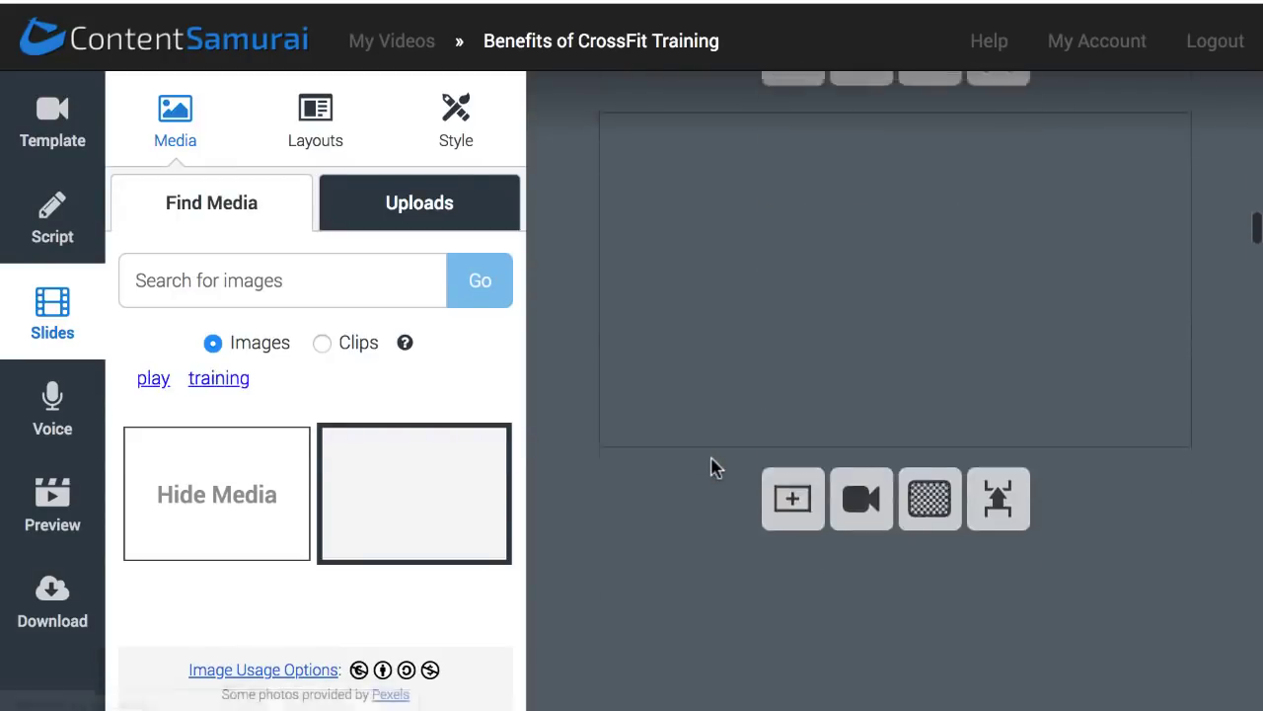
{"action": "scroll", "coordinate": [715, 468], "scroll_direction": "down", "scroll_amount": 6}
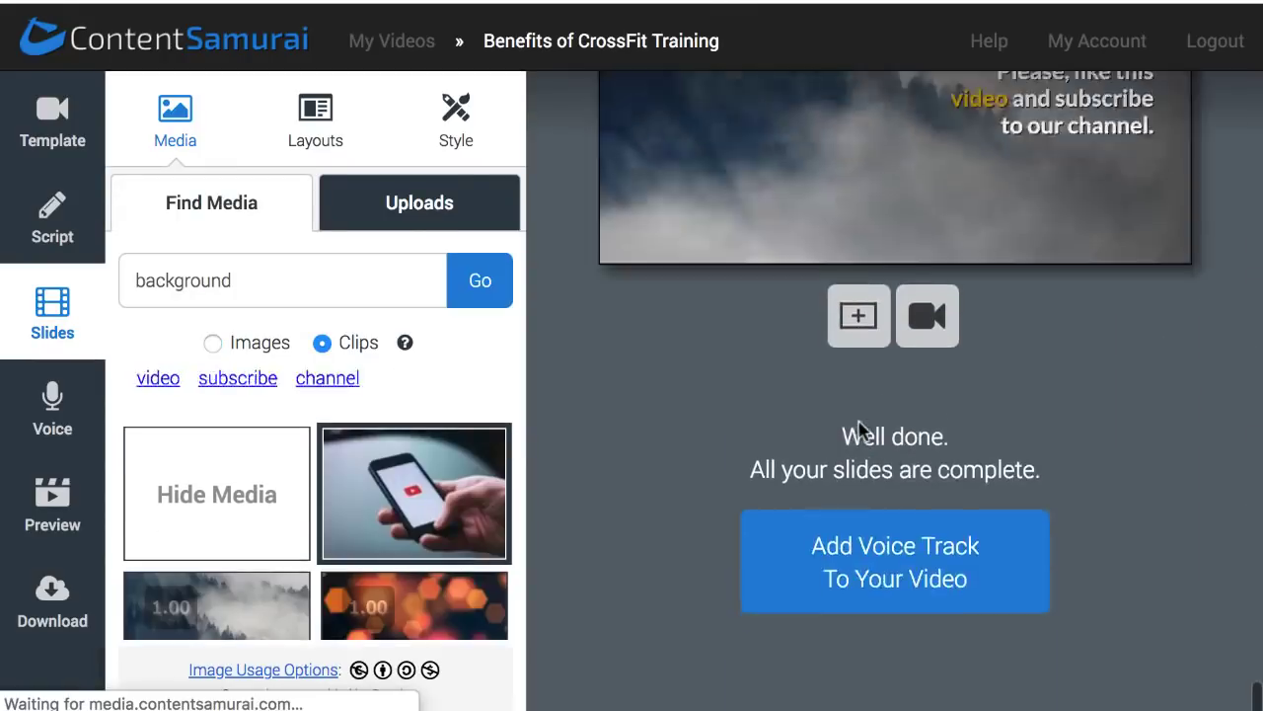
{"action": "left_click", "coordinate": [881, 198]}
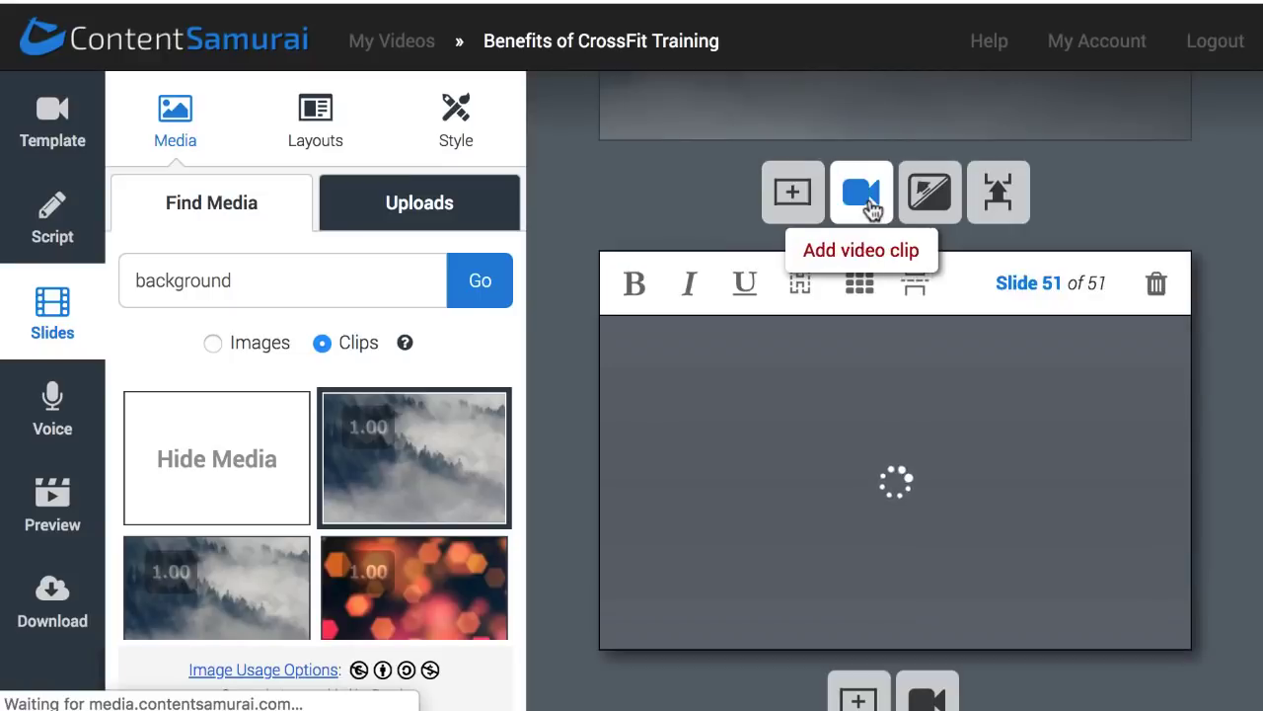
{"action": "left_click", "coordinate": [430, 589]}
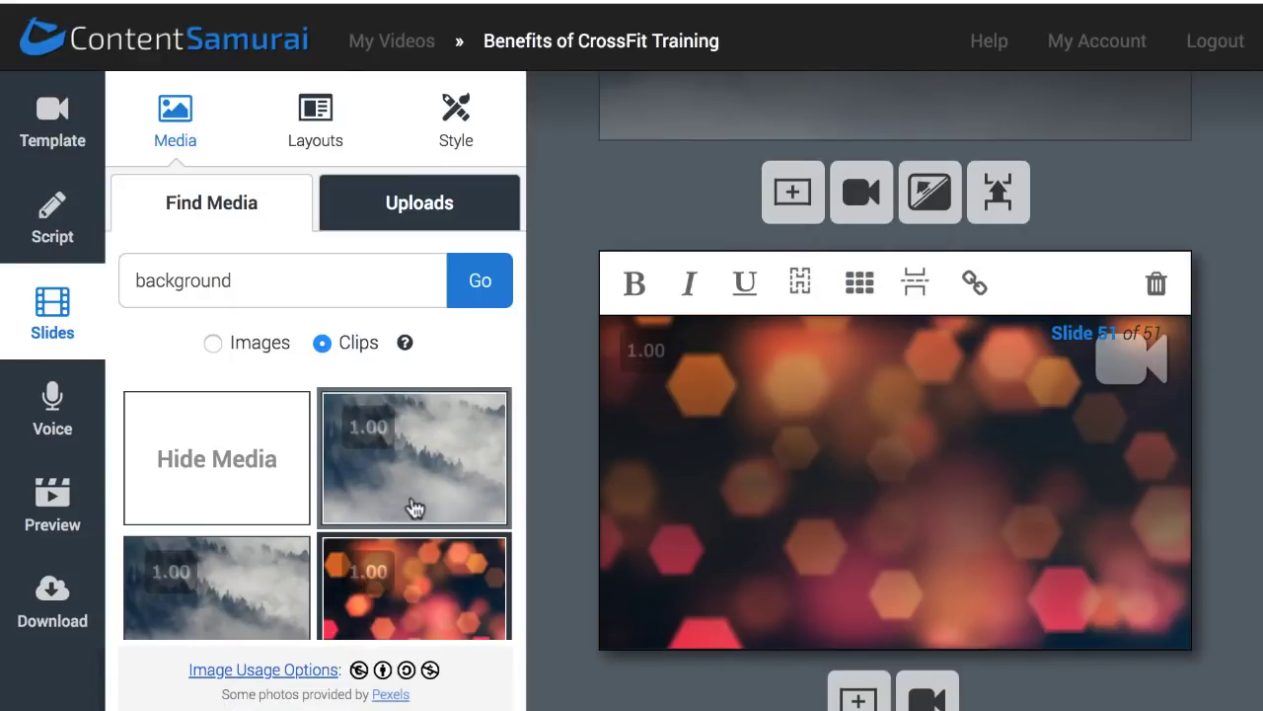
{"action": "left_click", "coordinate": [52, 414]}
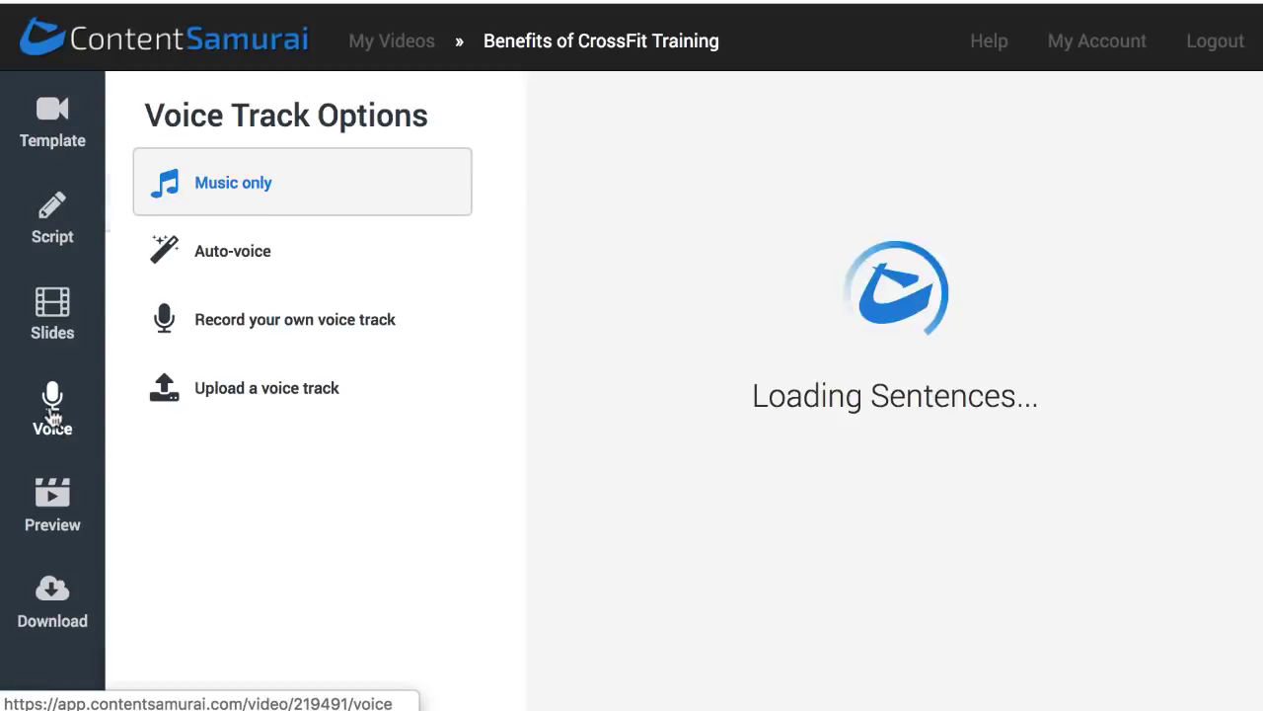
Step: Rebuild the preview, seek to 2:57, and open the timing editor at the video's end
{"action": "left_click", "coordinate": [867, 497]}
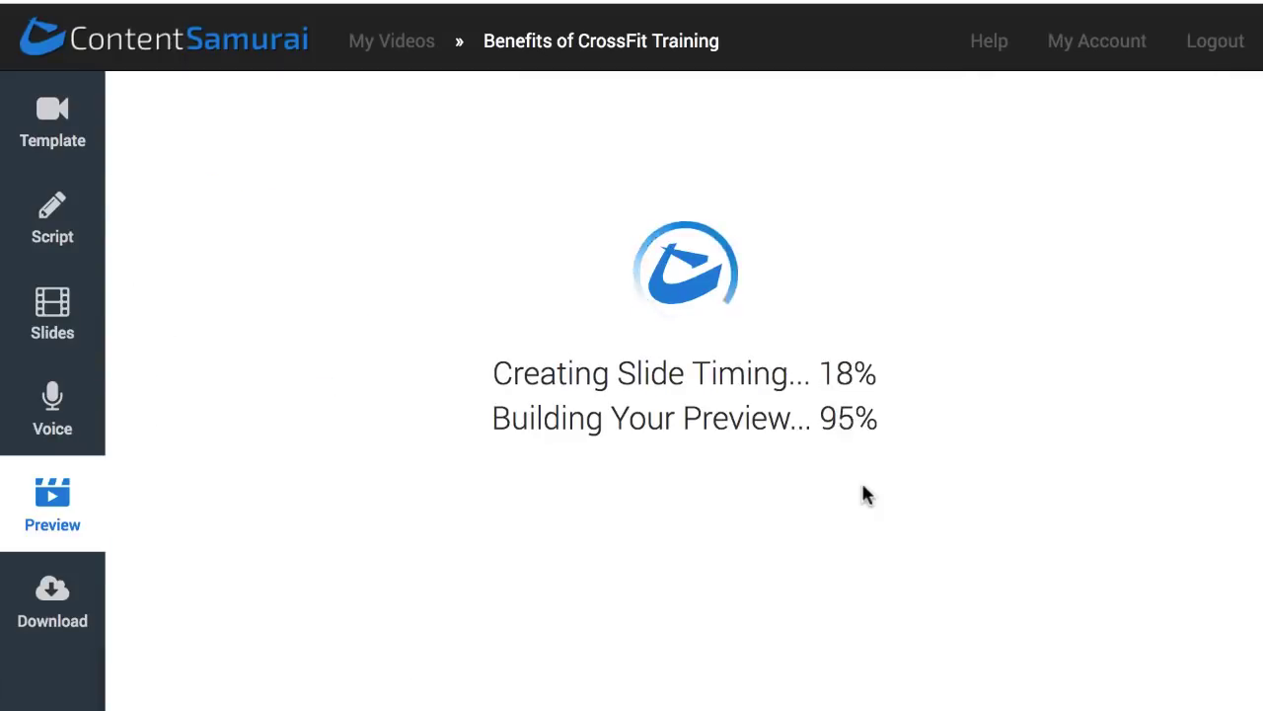
{"action": "left_click", "coordinate": [1089, 552]}
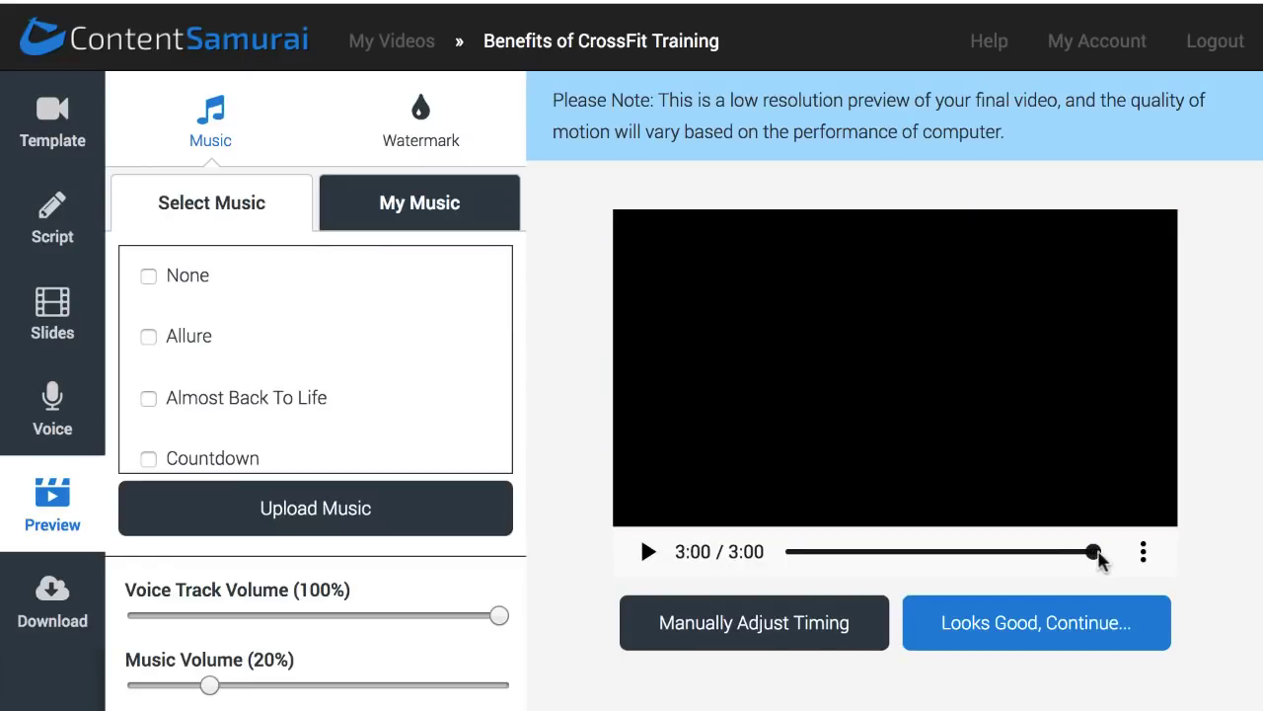
{"action": "left_click", "coordinate": [1092, 551]}
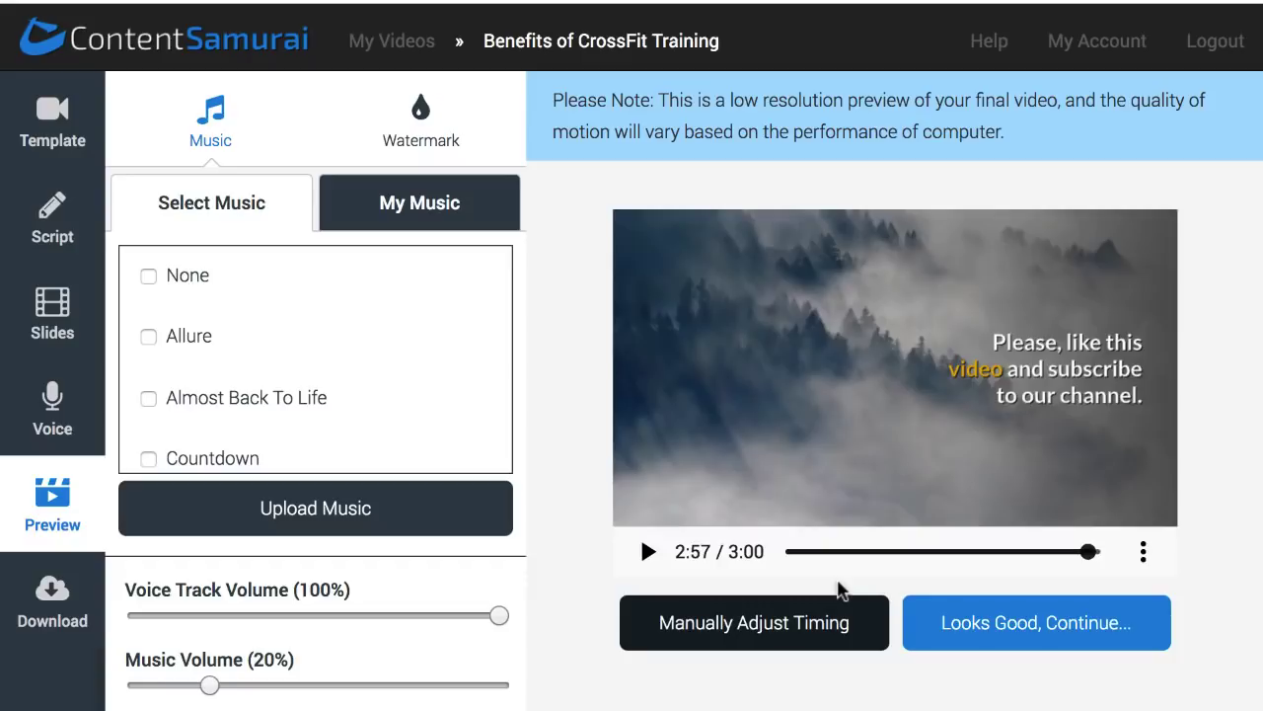
{"action": "left_click", "coordinate": [817, 622]}
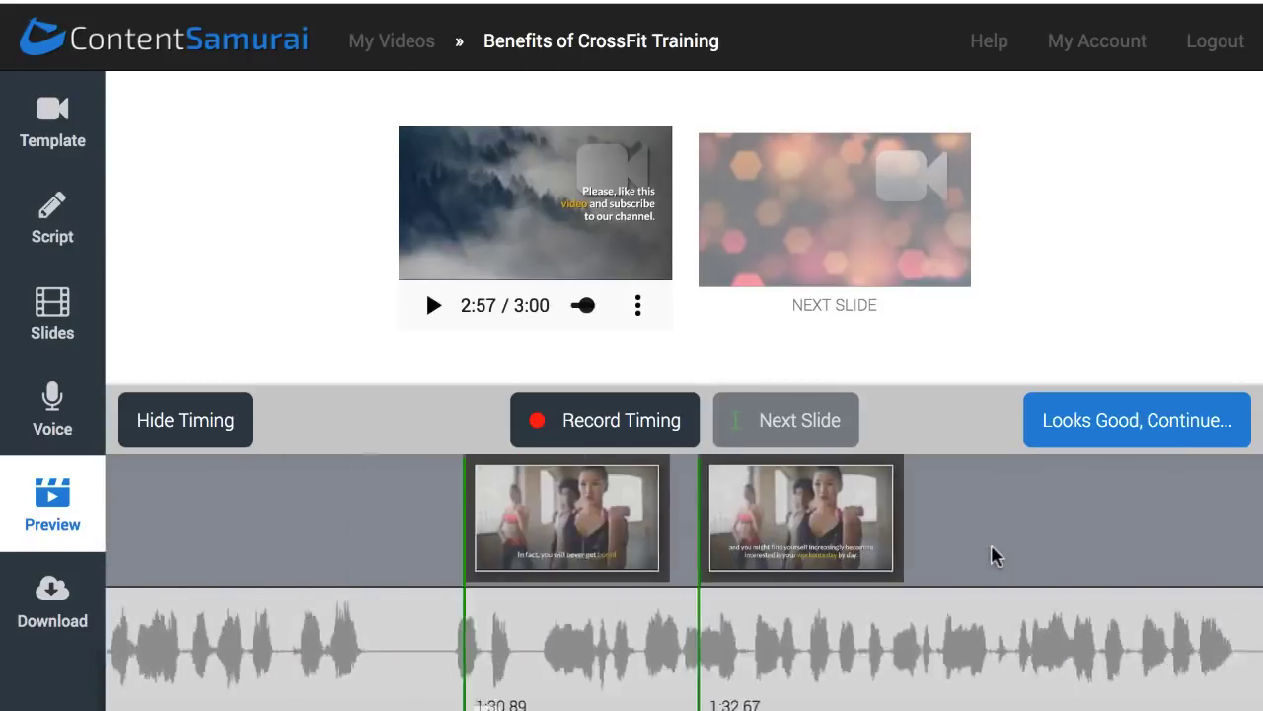
{"action": "left_click", "coordinate": [638, 471]}
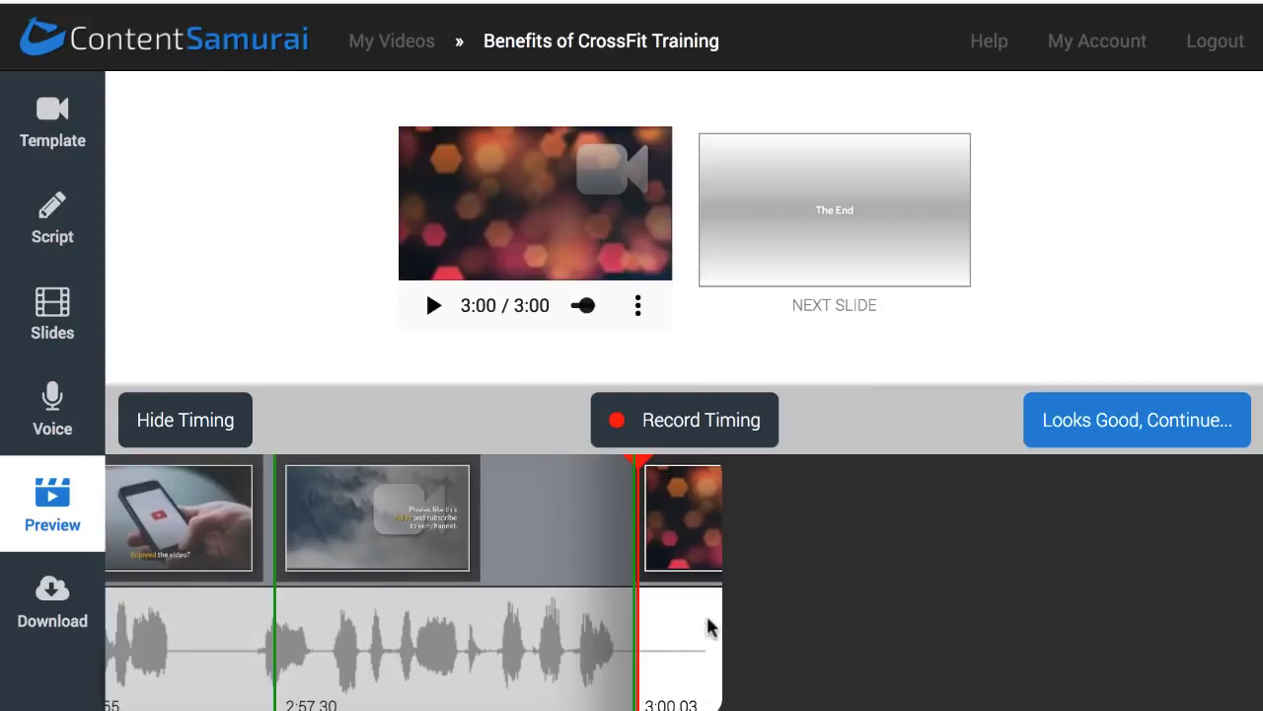
Step: Stretch the final bokeh slide until the video runs 3:20, then continue to Download
{"action": "left_click_drag", "start_coordinate": [719, 578], "coordinate": [1072, 575]}
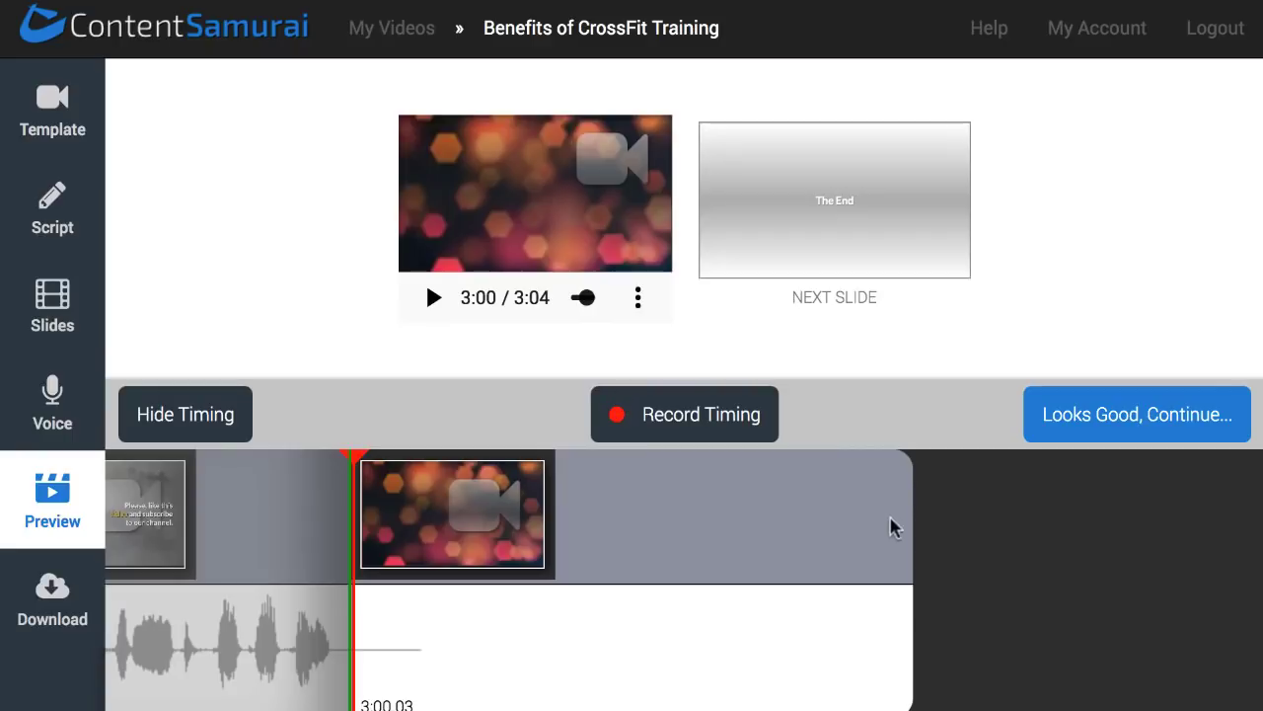
{"action": "left_click_drag", "start_coordinate": [977, 532], "coordinate": [1060, 524]}
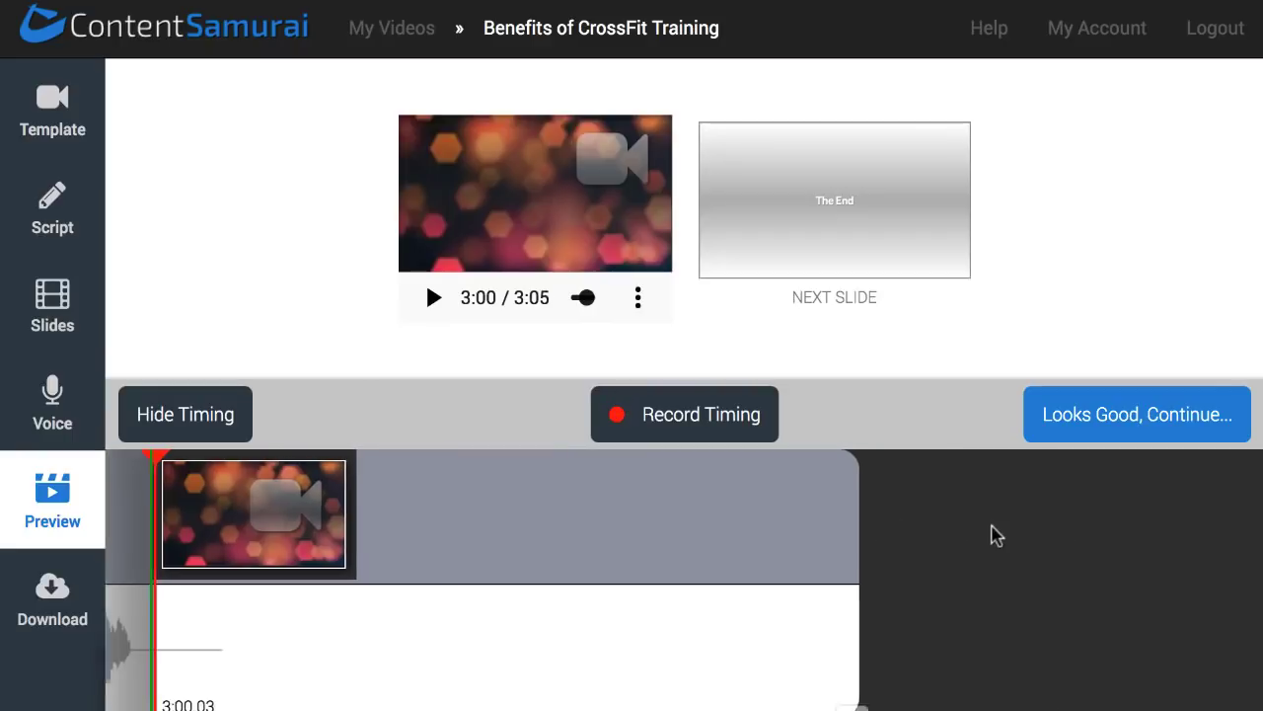
{"action": "left_click_drag", "start_coordinate": [449, 560], "coordinate": [1076, 530]}
{"action": "left_click_drag", "start_coordinate": [586, 550], "coordinate": [1099, 519]}
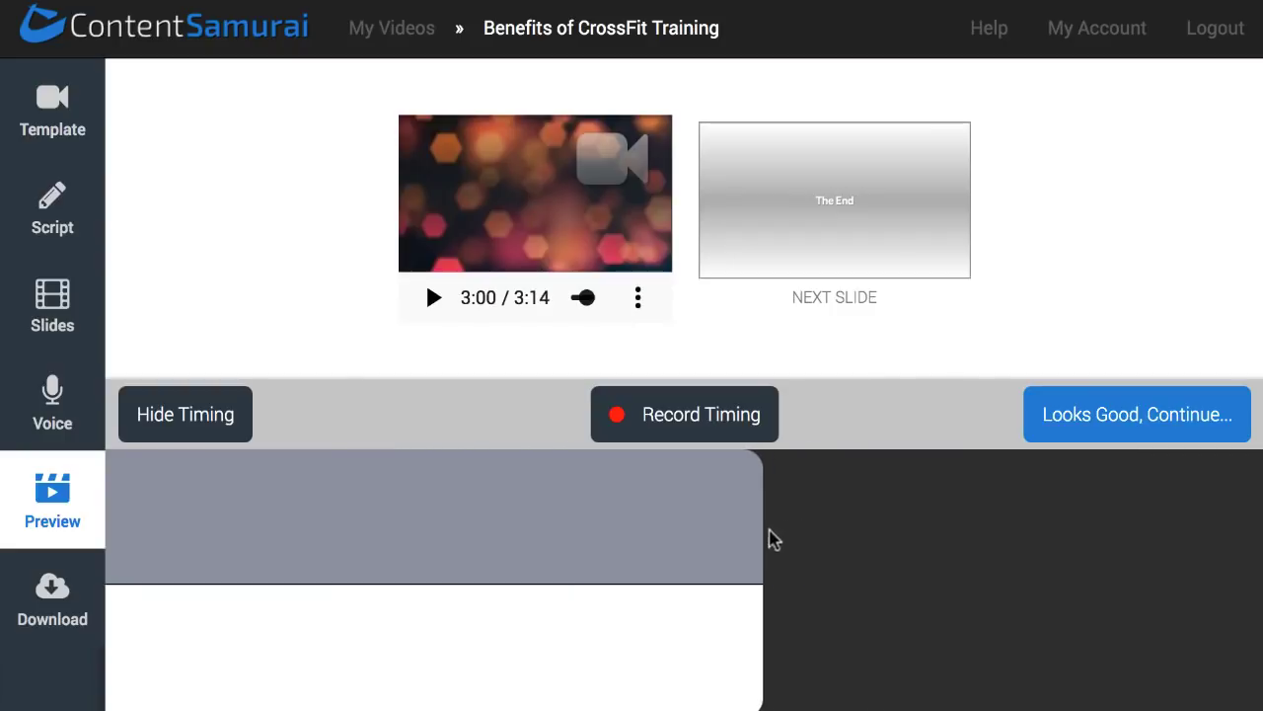
{"action": "left_click_drag", "start_coordinate": [765, 543], "coordinate": [1148, 527]}
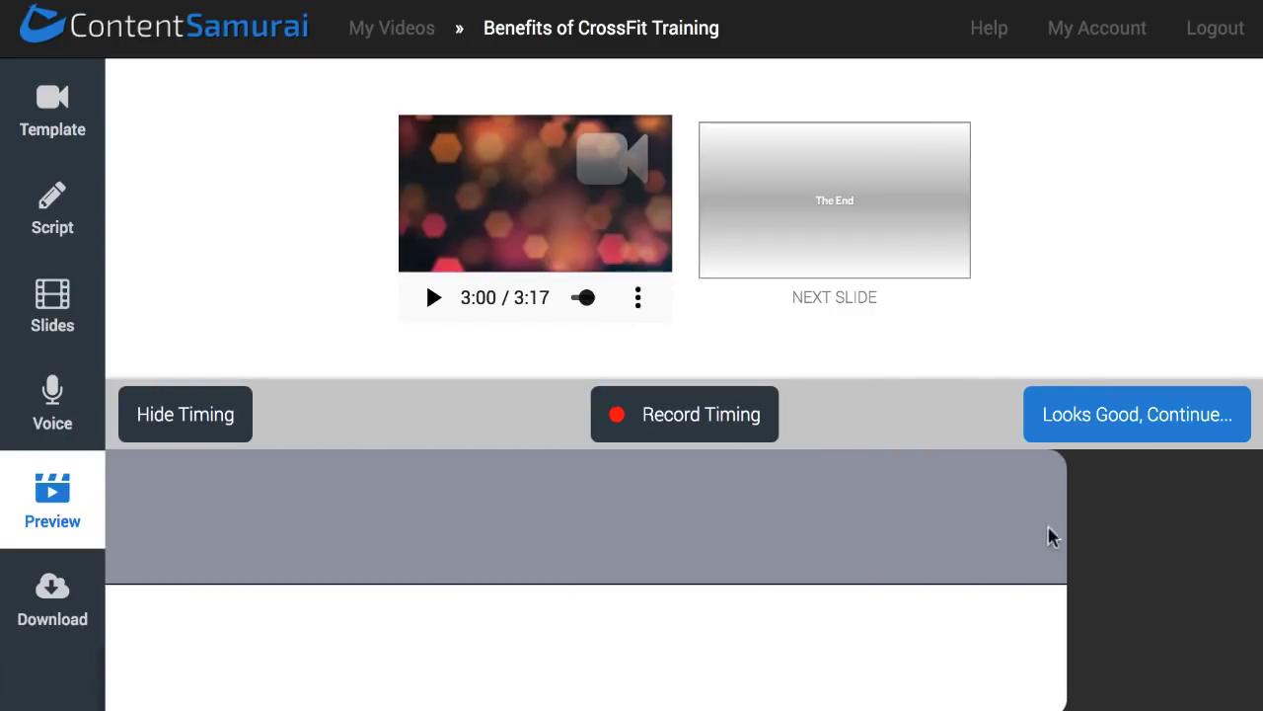
{"action": "left_click", "coordinate": [832, 550]}
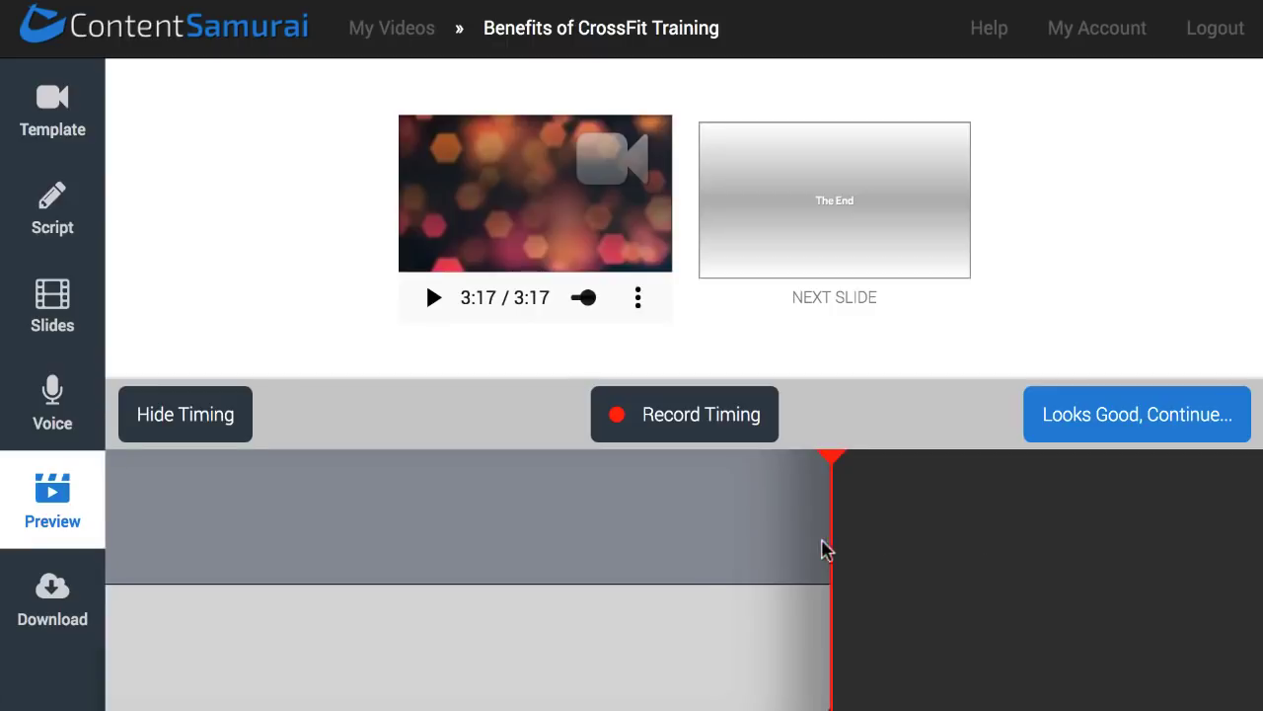
{"action": "left_click_drag", "start_coordinate": [833, 482], "coordinate": [1094, 490]}
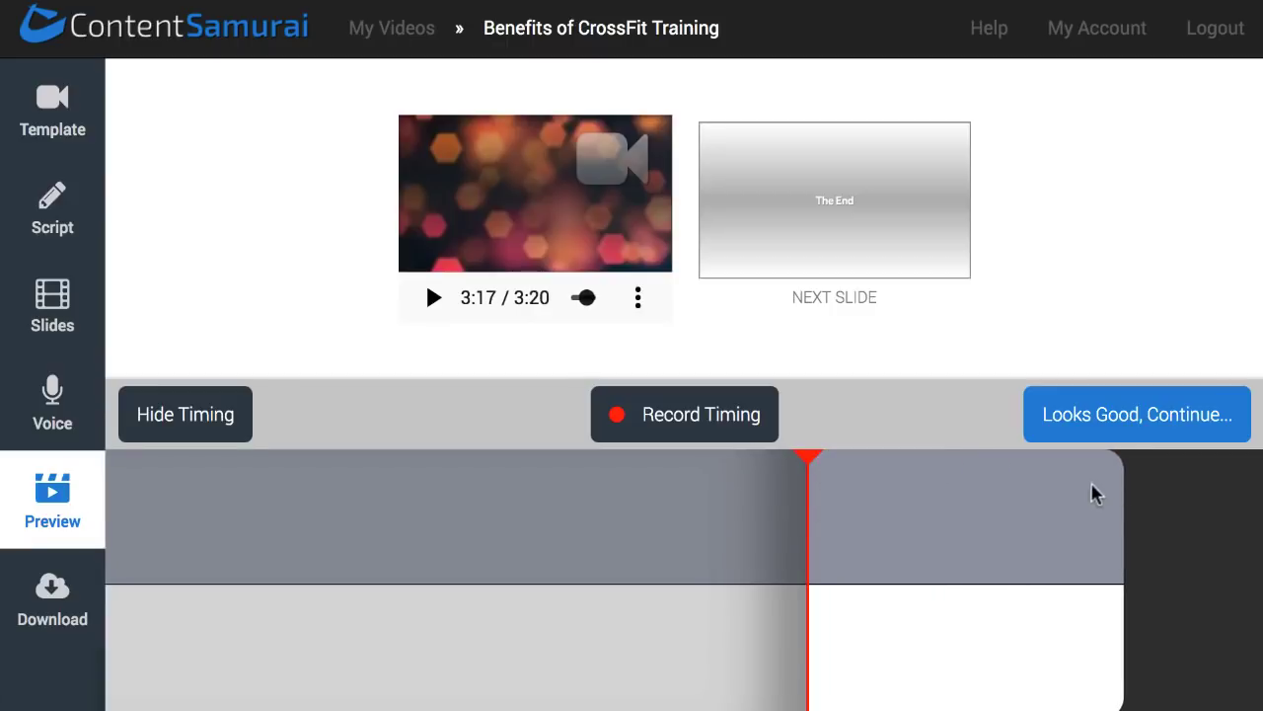
{"action": "left_click", "coordinate": [1095, 432]}
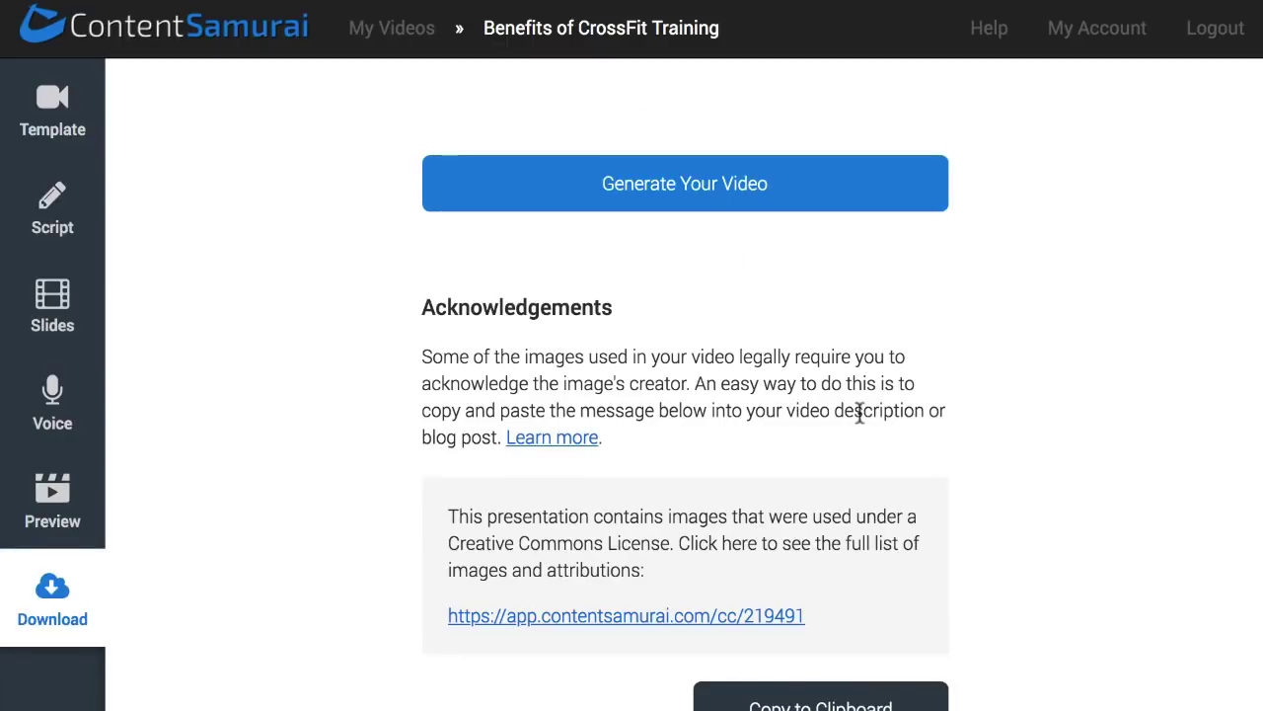
Step: Generate the 'Benefits of CrossFit Training' video and review the Select Your Plan pricing page
{"action": "scroll", "coordinate": [860, 411], "scroll_direction": "down", "scroll_amount": 1}
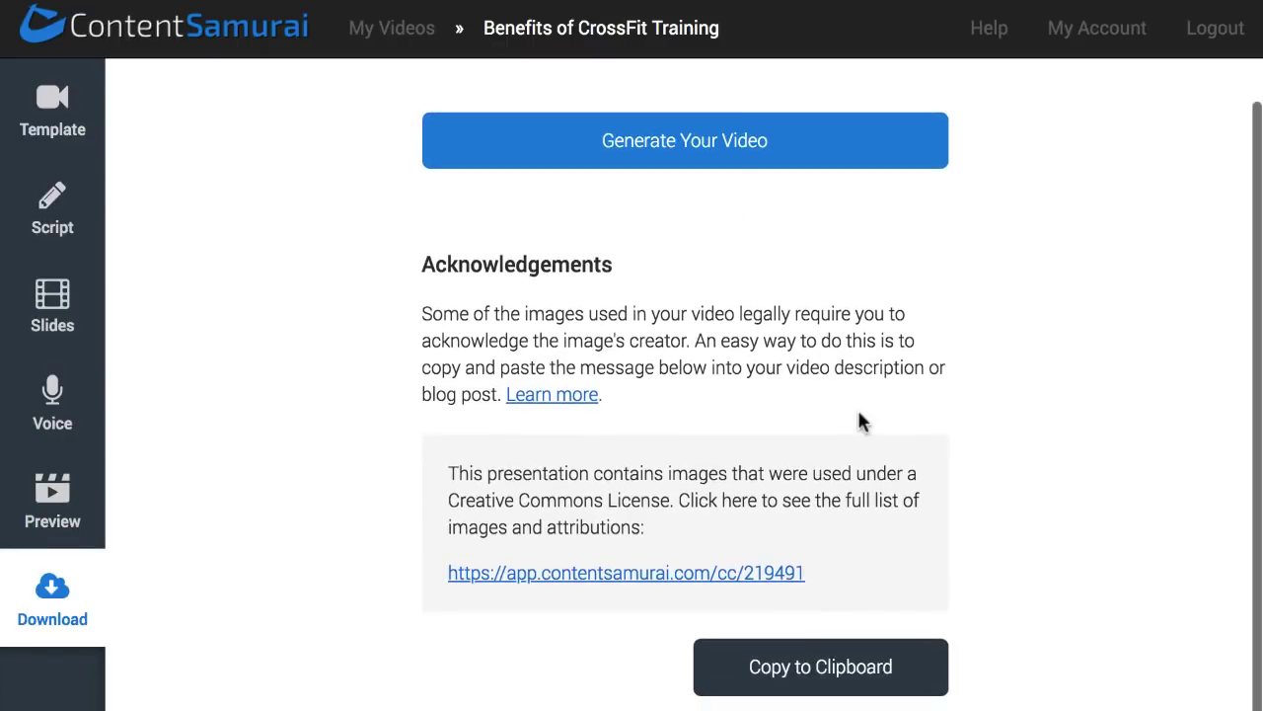
{"action": "left_click", "coordinate": [713, 152]}
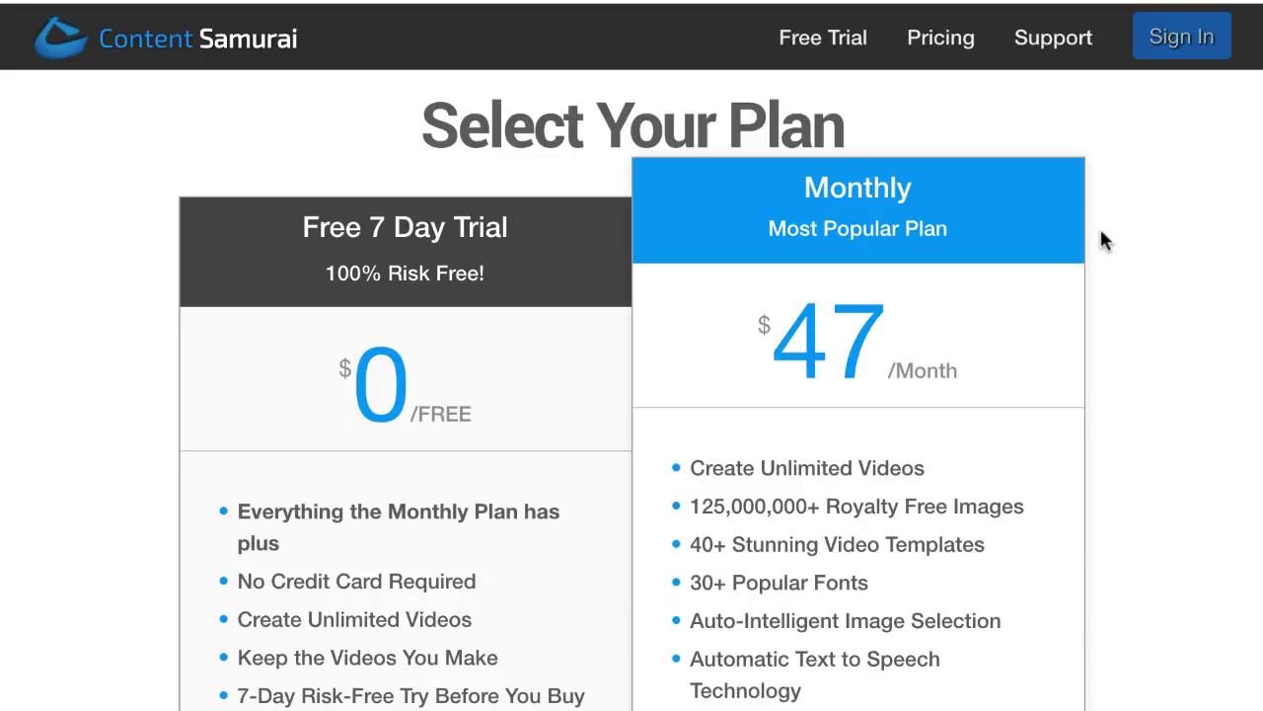
{"action": "scroll", "coordinate": [641, 281], "scroll_direction": "down", "scroll_amount": 1}
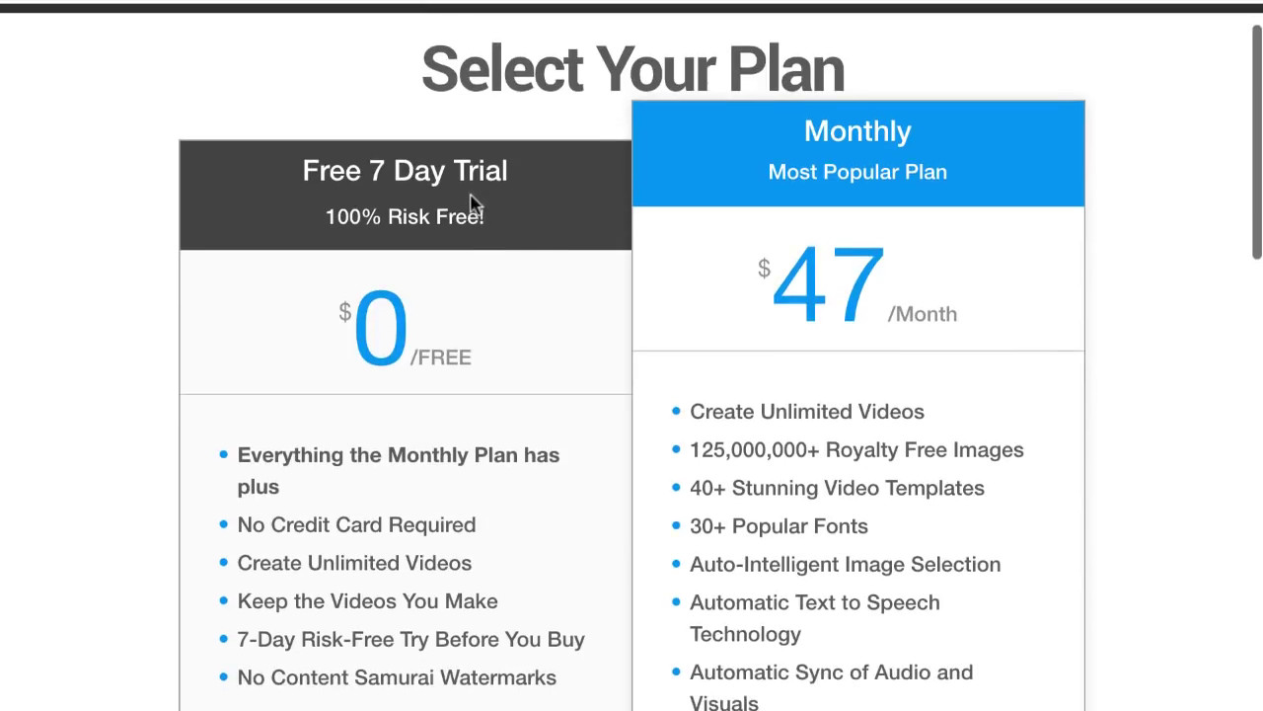
{"action": "scroll", "coordinate": [478, 204], "scroll_direction": "down", "scroll_amount": 2}
{"action": "scroll", "coordinate": [471, 201], "scroll_direction": "up", "scroll_amount": 1}
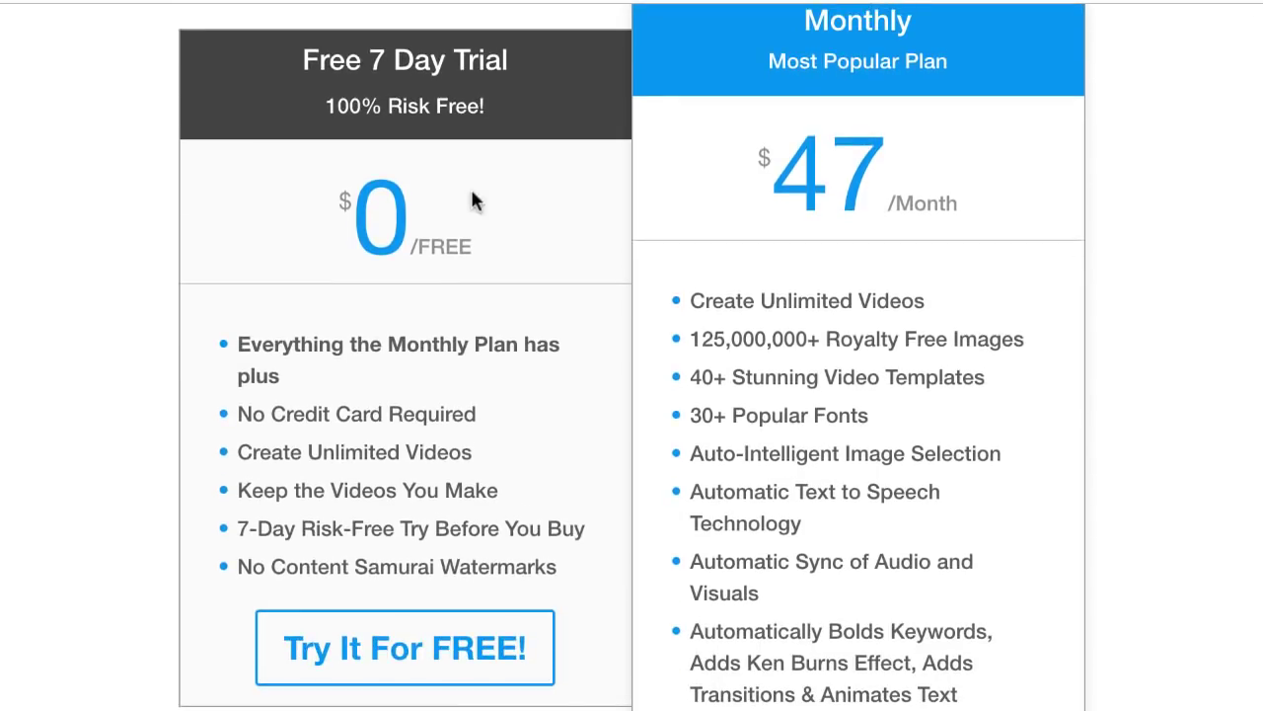